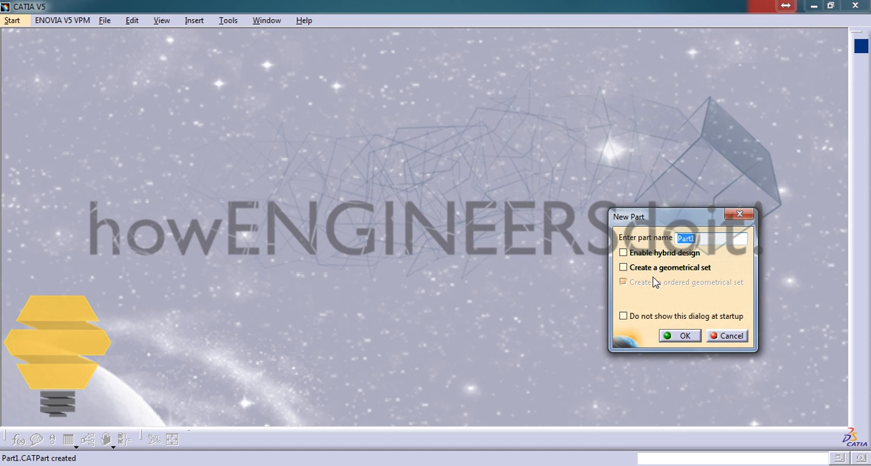
# Create the new part and add a geometrical set and an ordered geometrical set under Part1
pyautogui.click(685, 335)
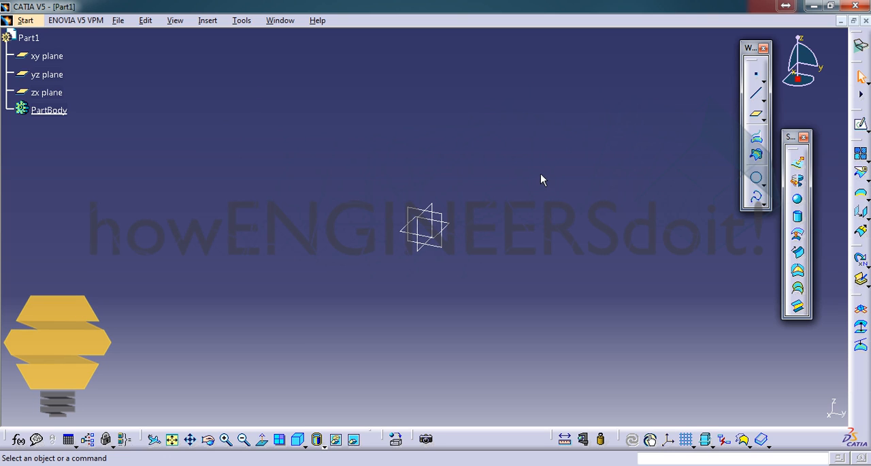
pyautogui.click(208, 20)
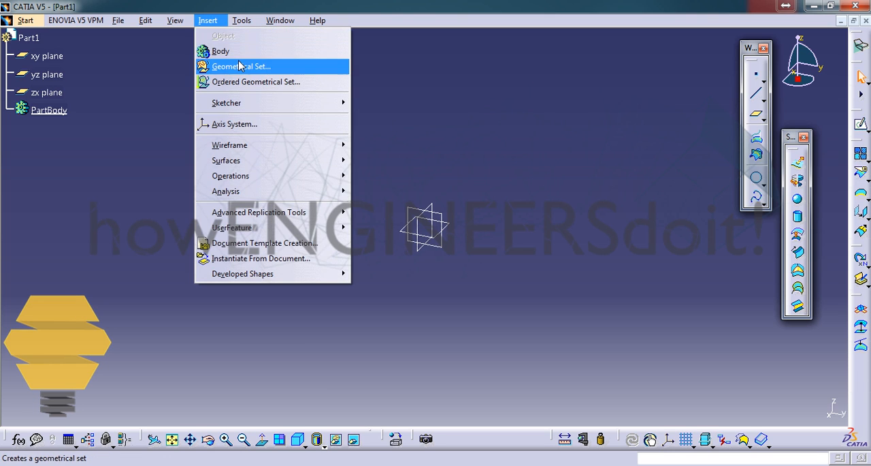
pyautogui.click(235, 64)
pyautogui.click(769, 404)
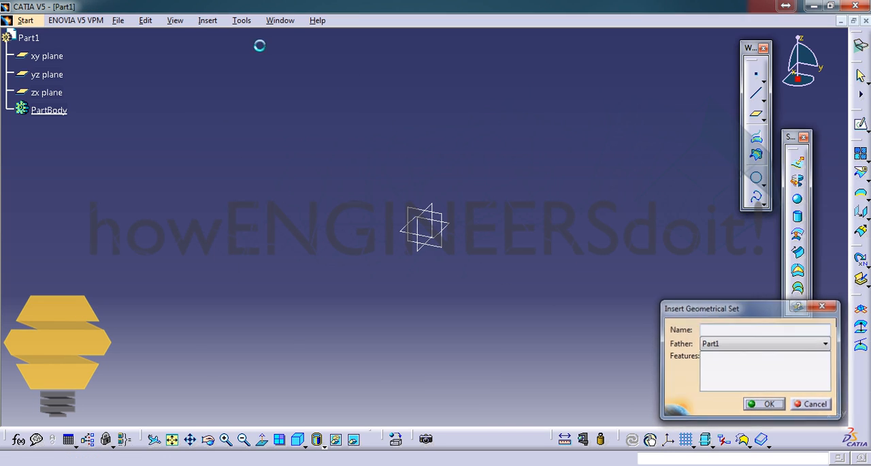
pyautogui.click(208, 20)
pyautogui.click(246, 81)
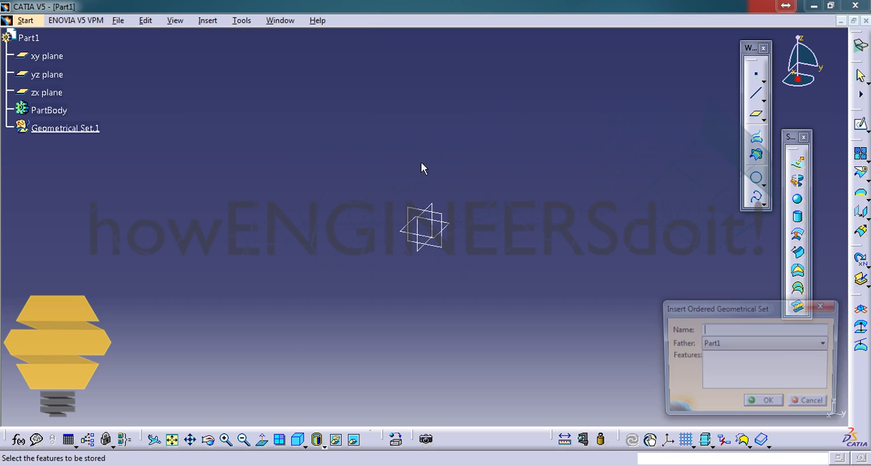
pyautogui.click(766, 403)
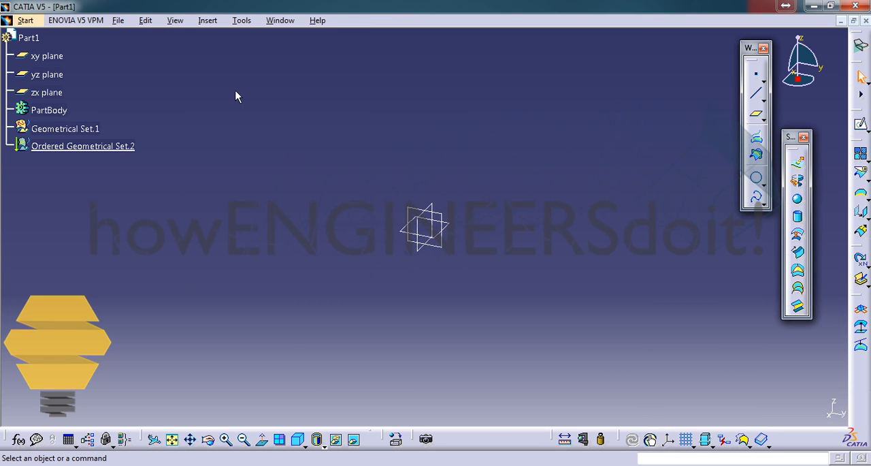
# Make Geometrical Set.1 the in-work object and sketch a rectangle about 155 by 84 mm around the origin on the xy plane
pyautogui.rightClick(106, 130)
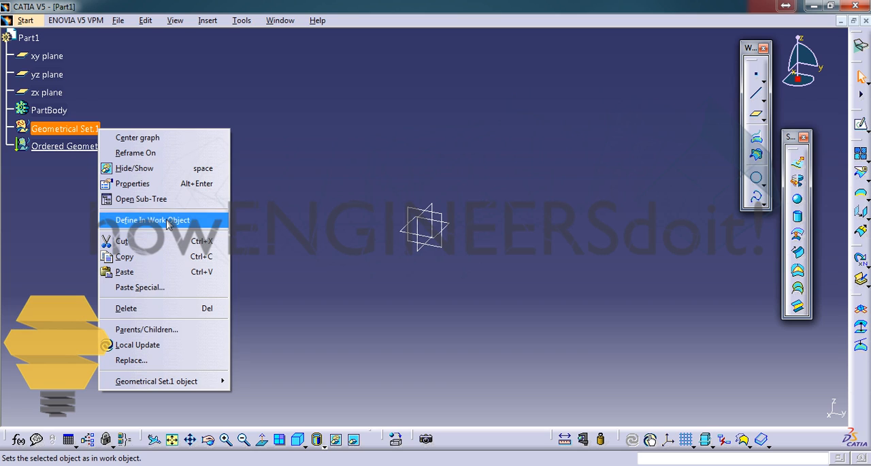
pyautogui.click(164, 218)
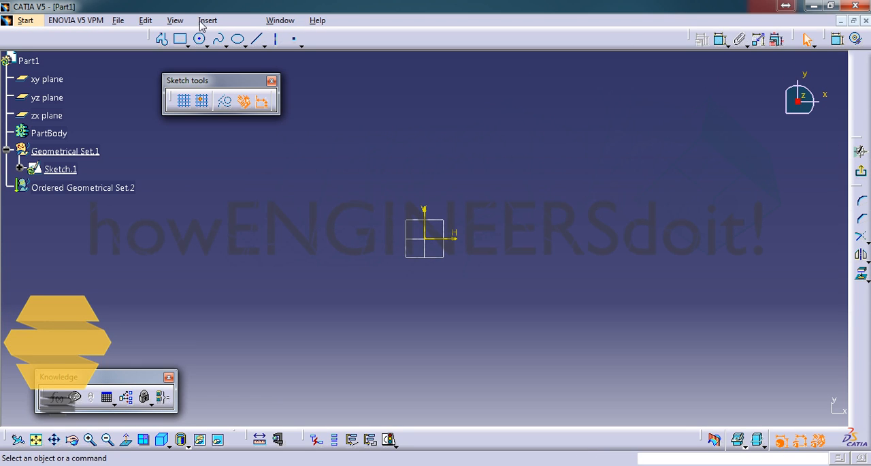
pyautogui.click(181, 40)
pyautogui.click(349, 173)
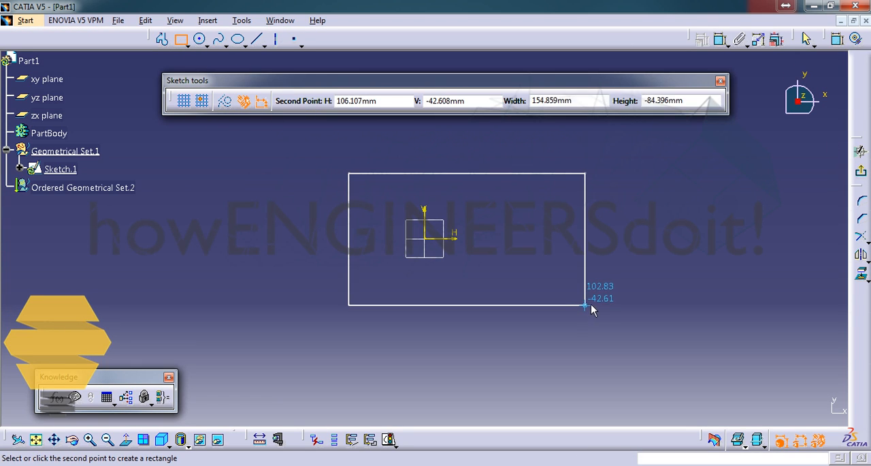
pyautogui.click(590, 305)
pyautogui.click(862, 172)
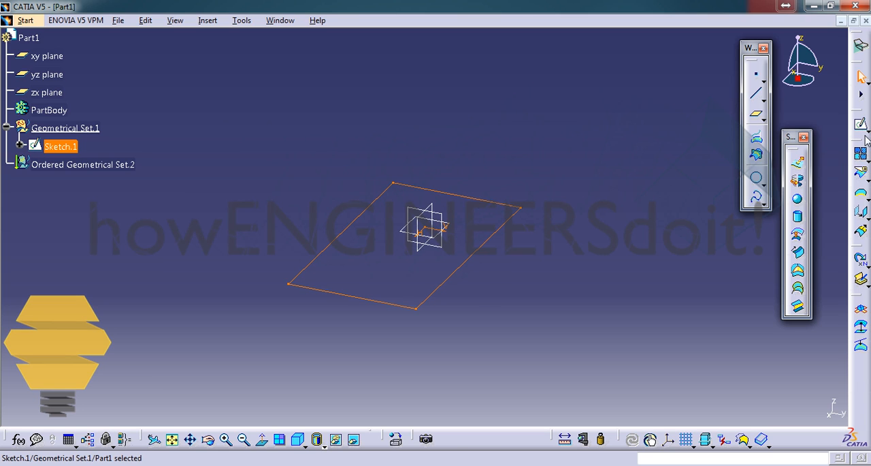
# Extrude the rectangle sketch as a surface by 20 mm along its normal with mirrored extent
pyautogui.click(800, 165)
pyautogui.click(713, 373)
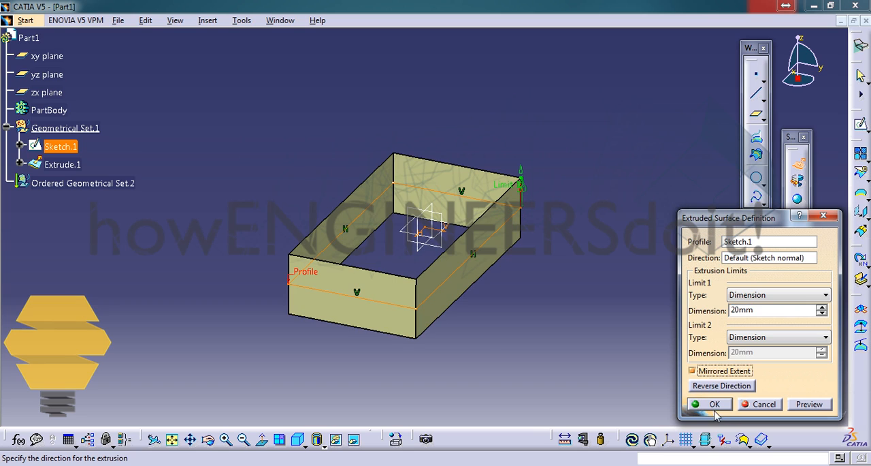
pyautogui.click(711, 404)
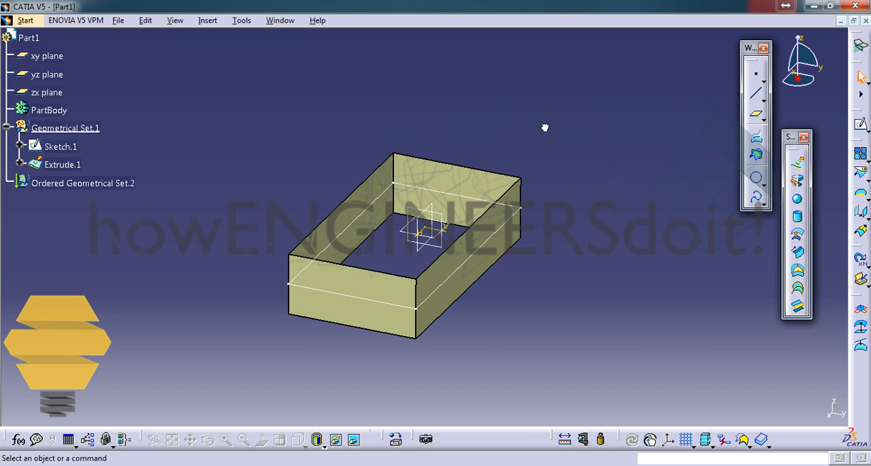
# Split the extruded surface Extrude.1 with the xy plane, keeping the upper half
pyautogui.click(63, 165)
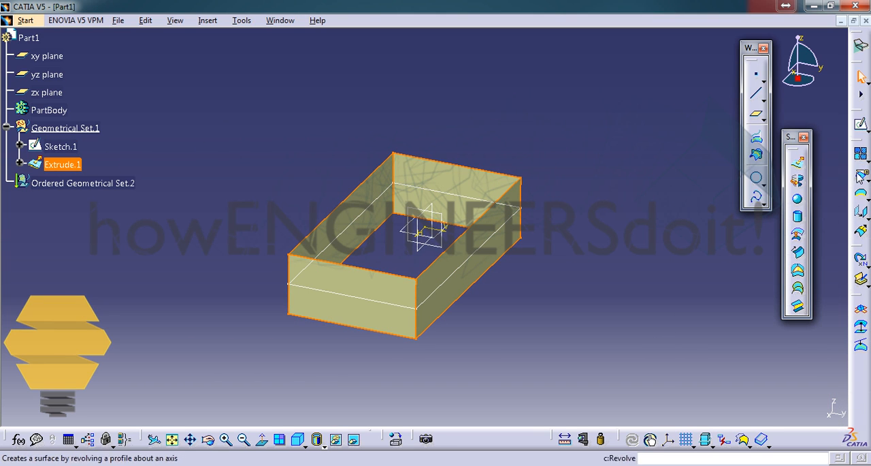
pyautogui.click(862, 176)
pyautogui.click(51, 59)
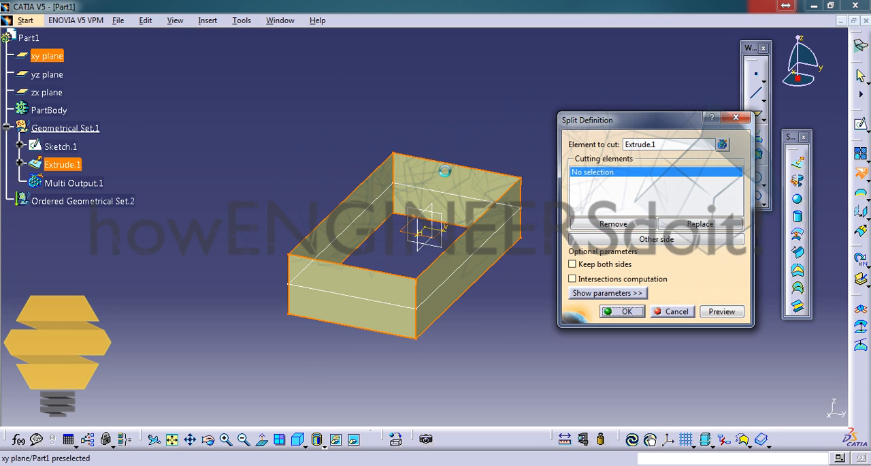
pyautogui.click(623, 312)
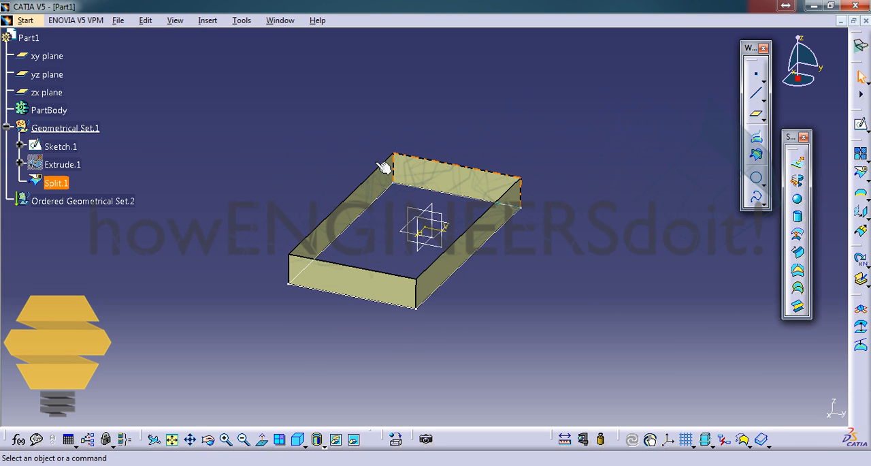
# Hide Geometrical Set.1 and define Ordered Geometrical Set.2 as the in-work object
pyautogui.click(71, 132)
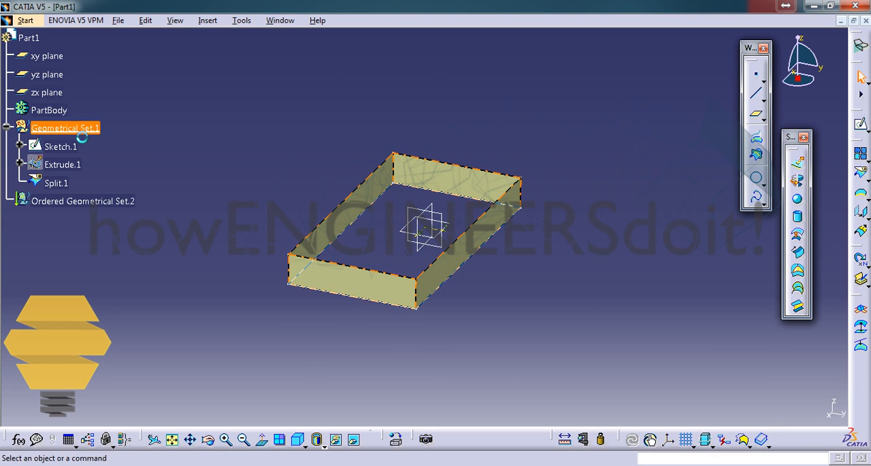
pyautogui.hotkey('ctrl', 'h')
pyautogui.click(104, 200)
pyautogui.rightClick(102, 200)
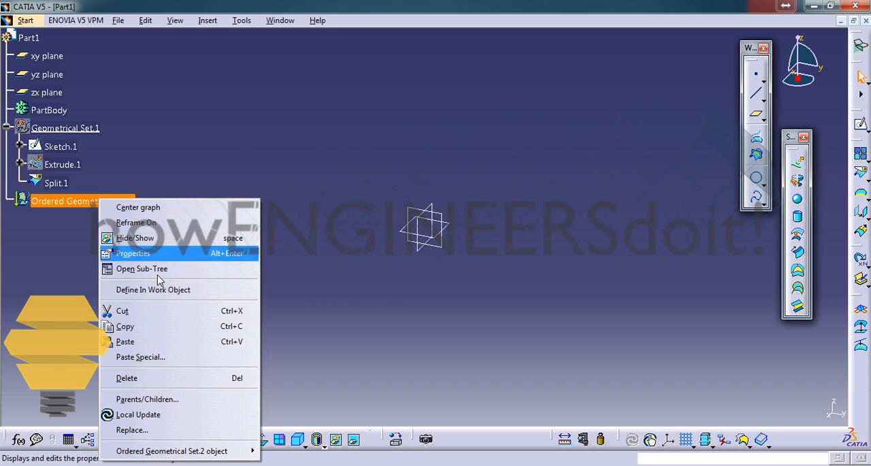
pyautogui.click(183, 291)
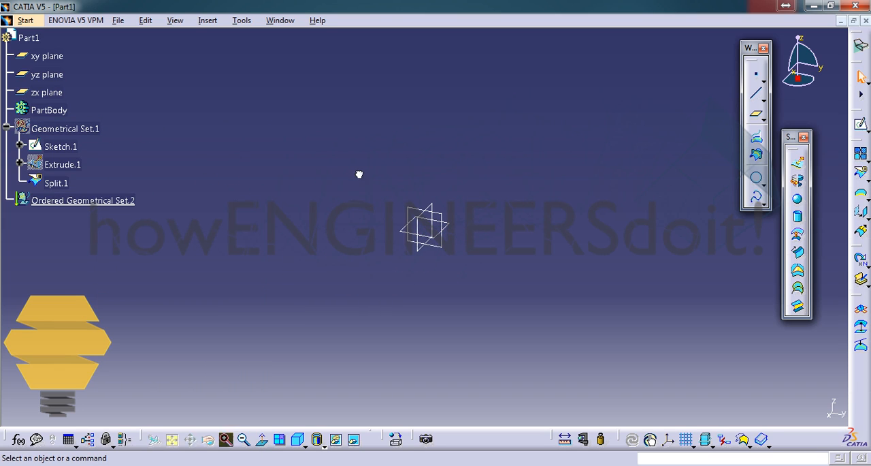
# Sketch a rectangle enclosing the origin on the xy plane inside the ordered geometrical set
pyautogui.click(442, 227)
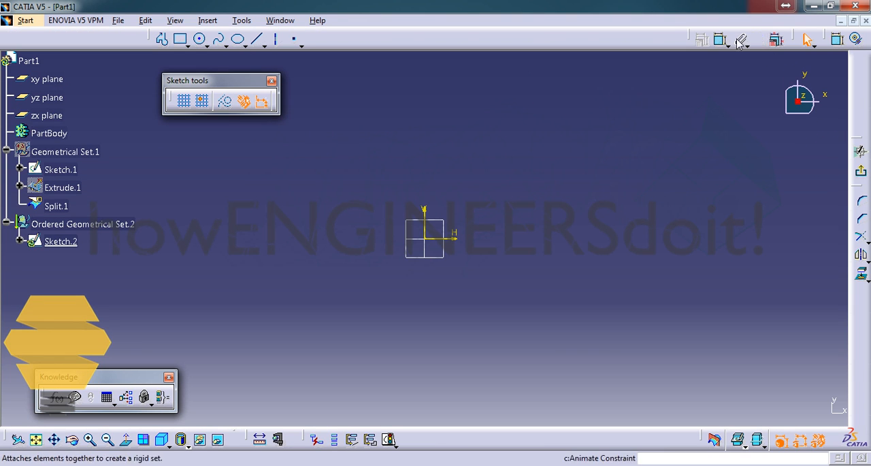
pyautogui.click(181, 39)
pyautogui.click(325, 174)
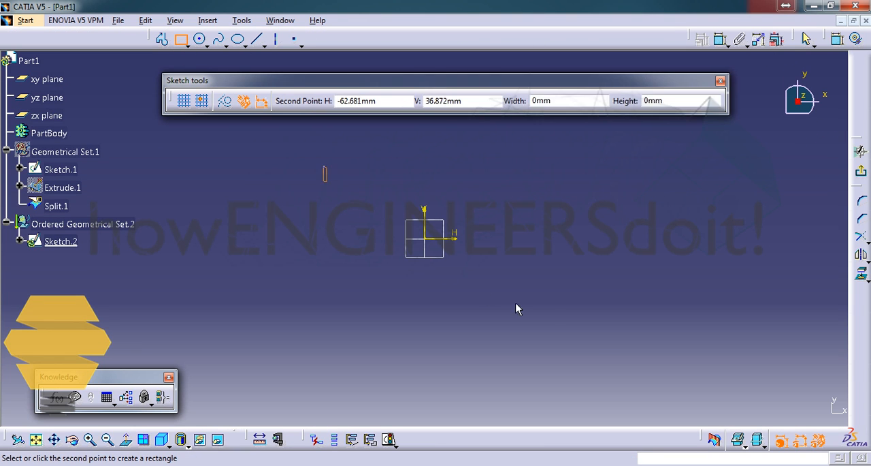
pyautogui.click(576, 308)
pyautogui.click(860, 172)
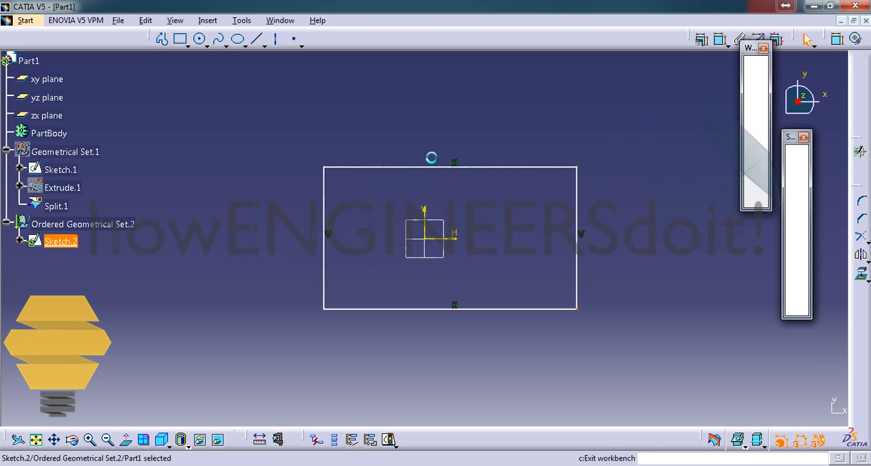
# Extrude Sketch.2 to both sides of its plane and split the resulting surface with the xy plane, keeping the upper half
pyautogui.click(803, 162)
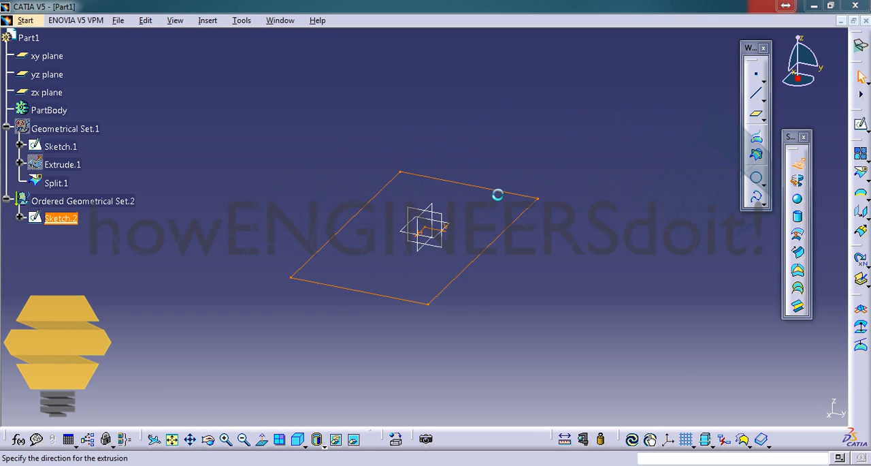
pyautogui.click(726, 405)
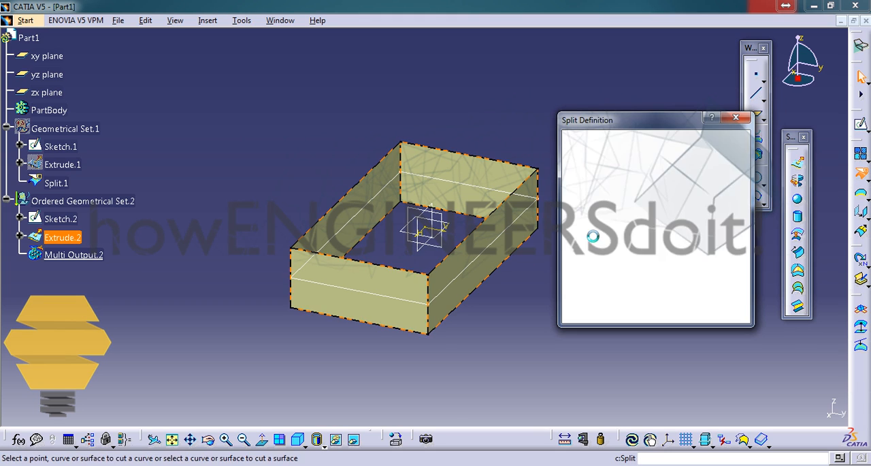
pyautogui.click(58, 59)
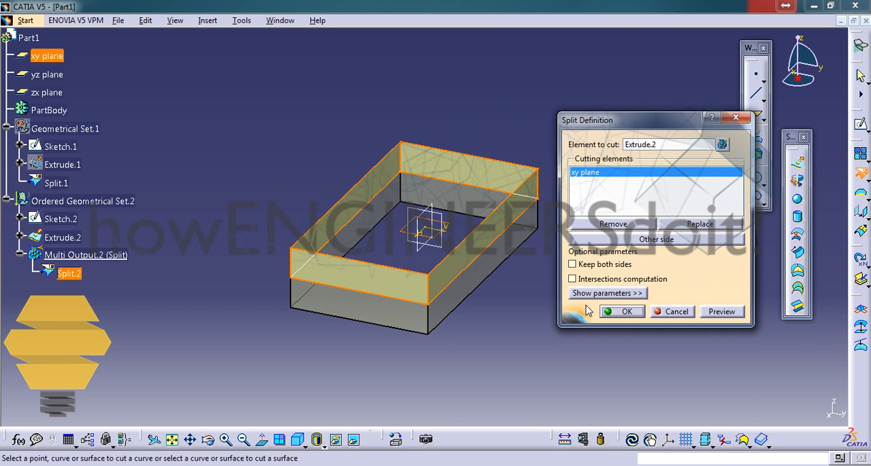
pyautogui.click(620, 313)
pyautogui.moveTo(439, 111); pyautogui.dragTo(439, 88, button='middle')
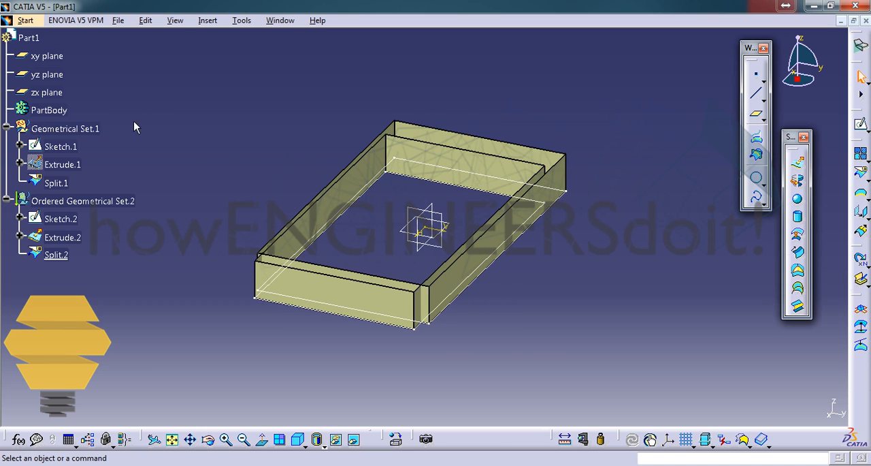
# Make Geometrical Set.1 the in-work object and offset its hidden Extrude.1 surface outward by 10 mm
pyautogui.rightClick(68, 129)
pyautogui.click(120, 225)
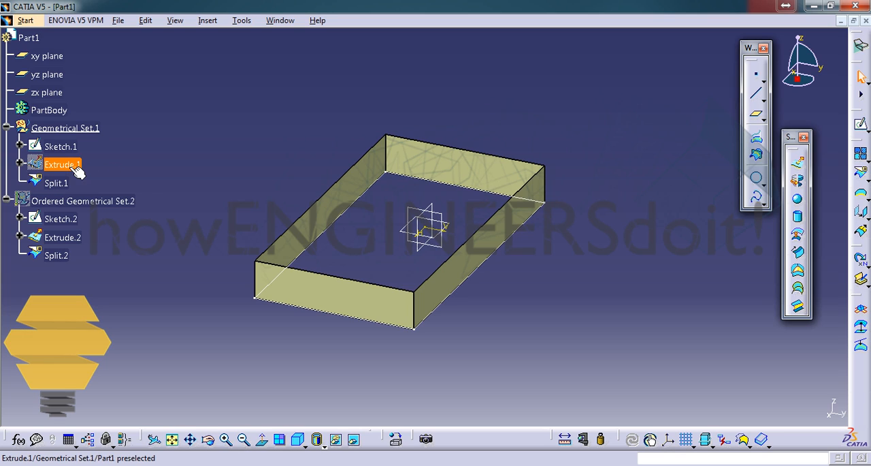
pyautogui.click(72, 165)
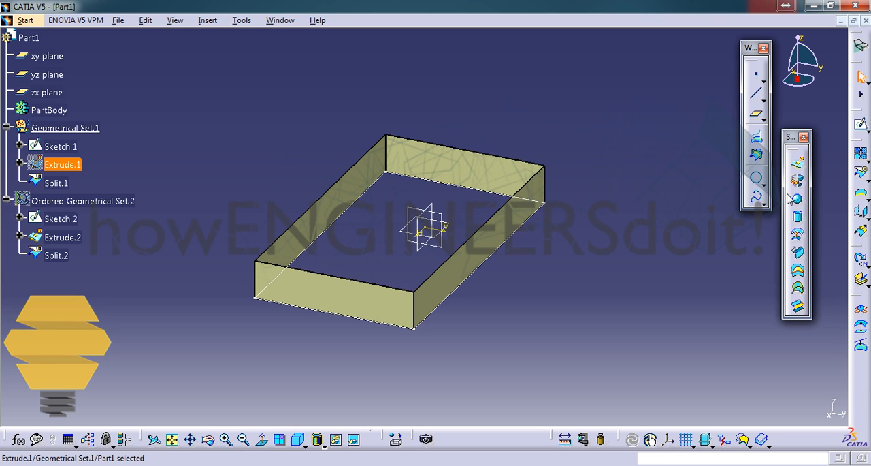
pyautogui.click(798, 234)
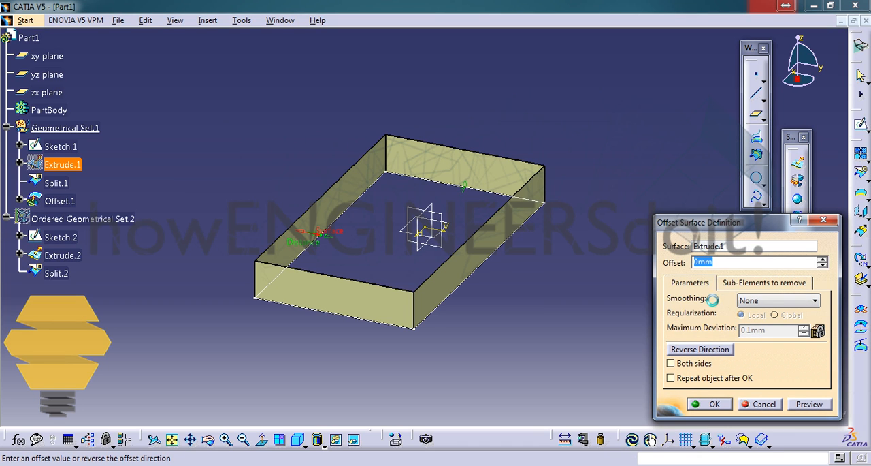
pyautogui.write('10')
pyautogui.click(809, 404)
pyautogui.moveTo(423, 239); pyautogui.dragTo(428, 131, button='middle')
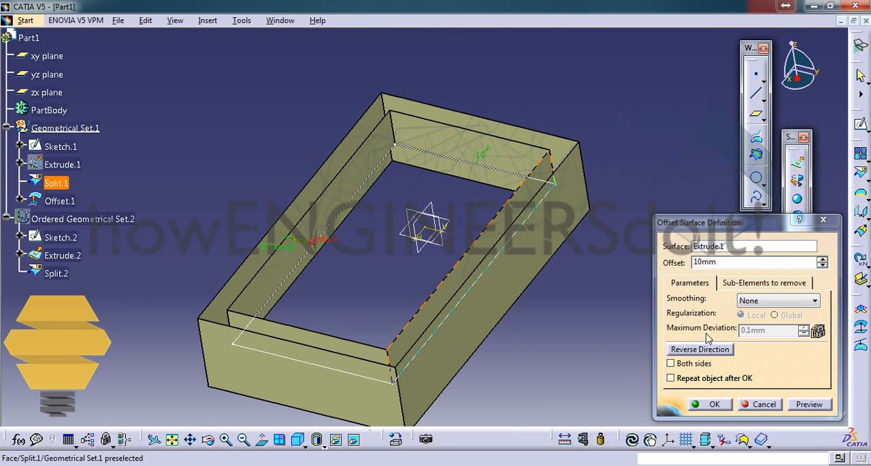
pyautogui.click(721, 407)
pyautogui.moveTo(409, 142); pyautogui.dragTo(422, 165, button='middle')
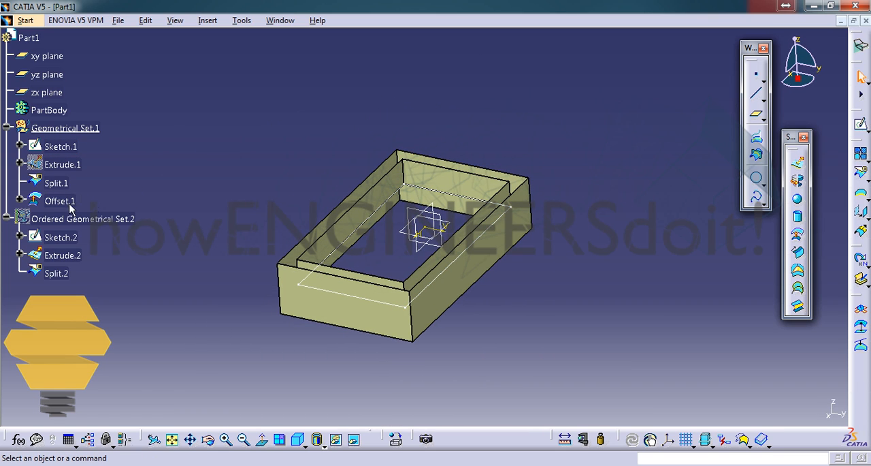
# Switch the display from Geometrical Set.1 to Ordered Geometrical Set.2 and make the ordered set the in-work object
pyautogui.click(80, 128)
pyautogui.press('space')
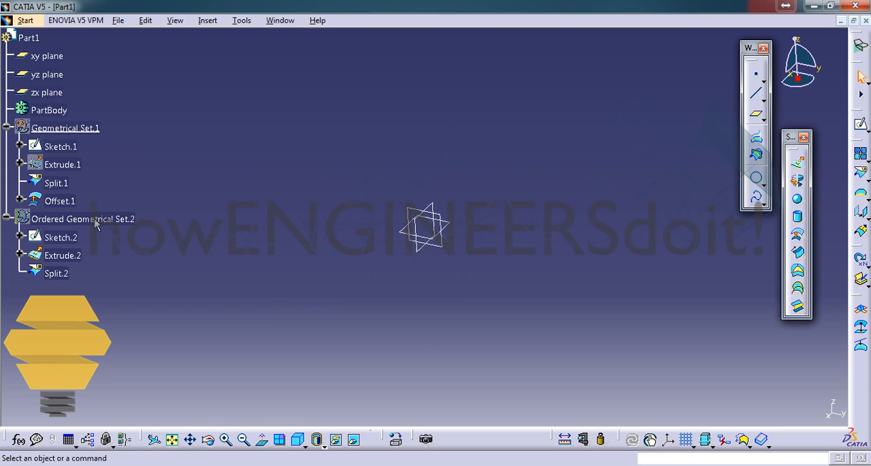
pyautogui.click(95, 219)
pyautogui.press('space')
pyautogui.rightClick(79, 219)
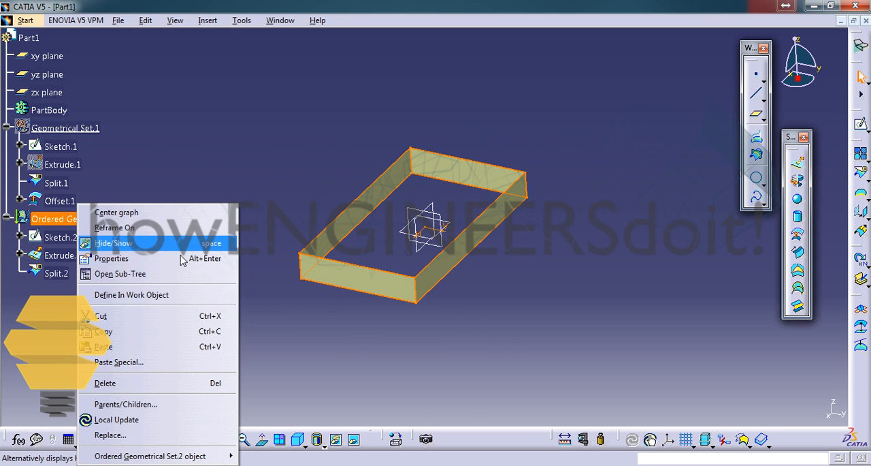
pyautogui.click(123, 294)
# Try to offset the Extrude.2 surface, already used by Split.2, by 10 mm within the ordered geometrical set
pyautogui.click(60, 256)
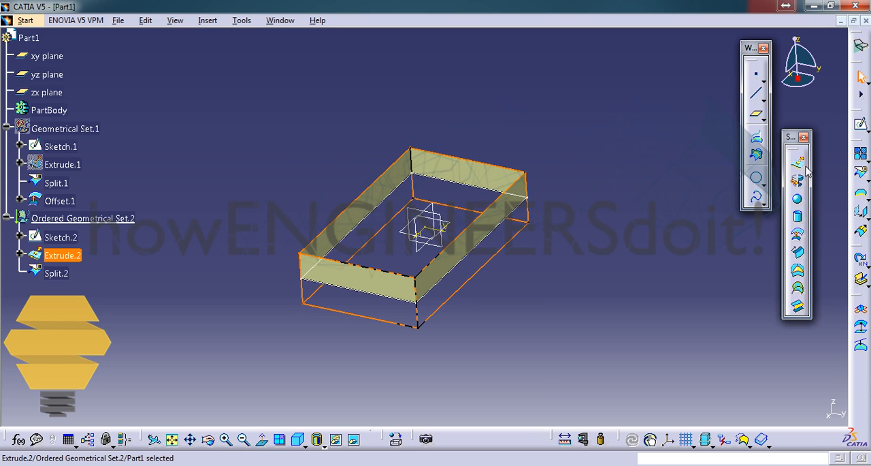
pyautogui.click(798, 237)
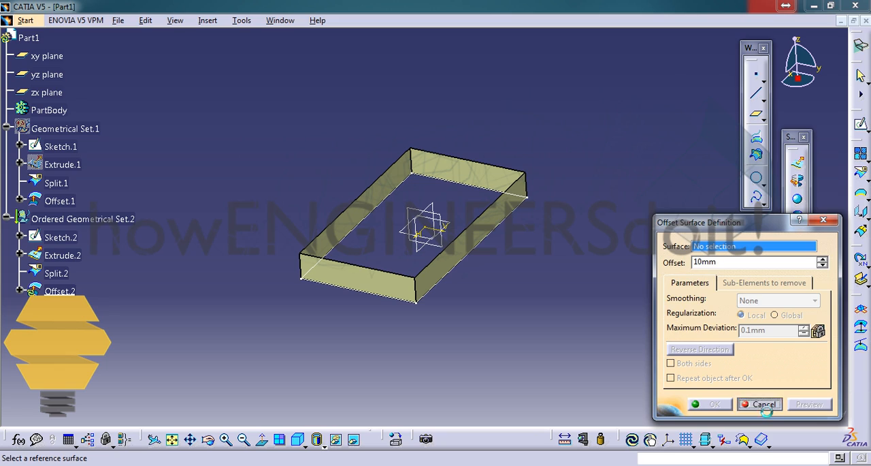
pyautogui.click(761, 404)
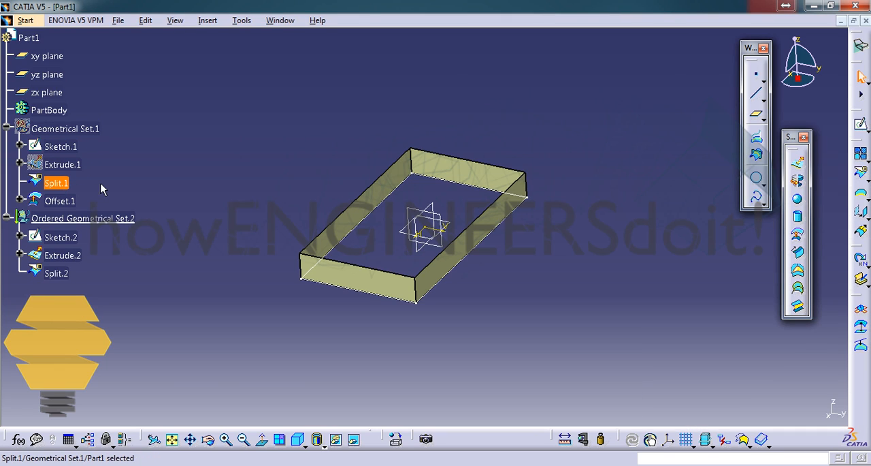
pyautogui.click(105, 219)
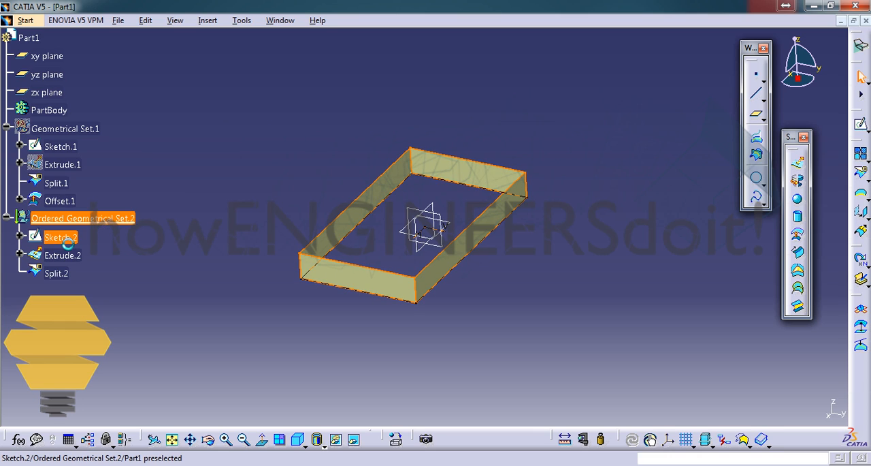
# Examine the sketch, extrude and split features of Ordered Geometrical Set.2 and compare them with those of Geometrical Set.1
pyautogui.click(66, 239)
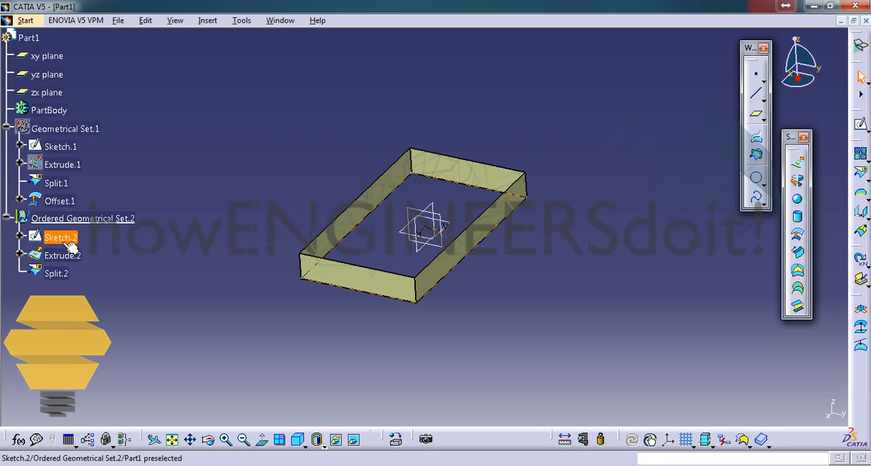
pyautogui.click(71, 243)
pyautogui.doubleClick(74, 260)
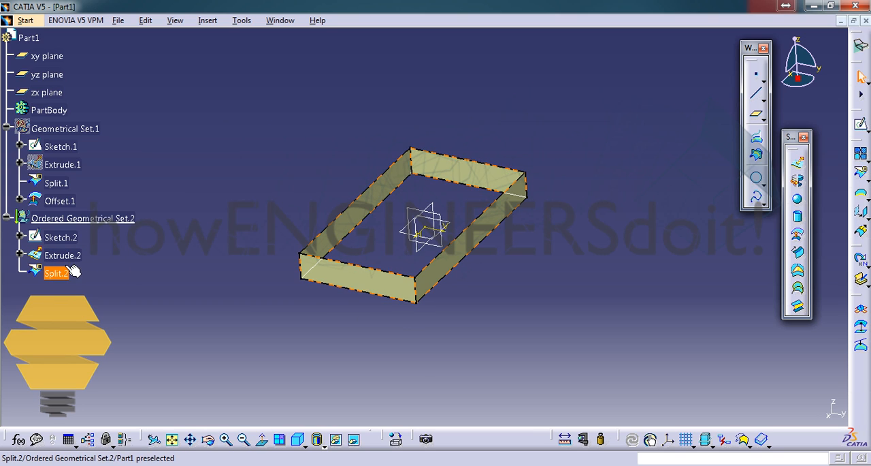
pyautogui.click(76, 269)
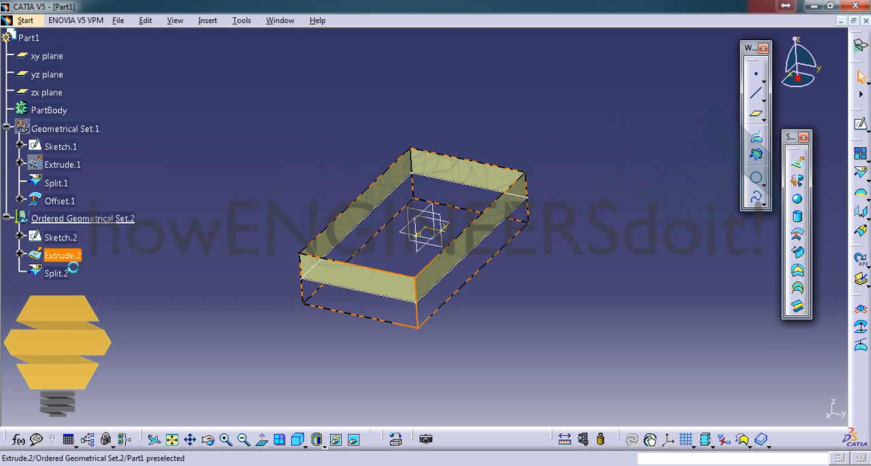
pyautogui.click(80, 260)
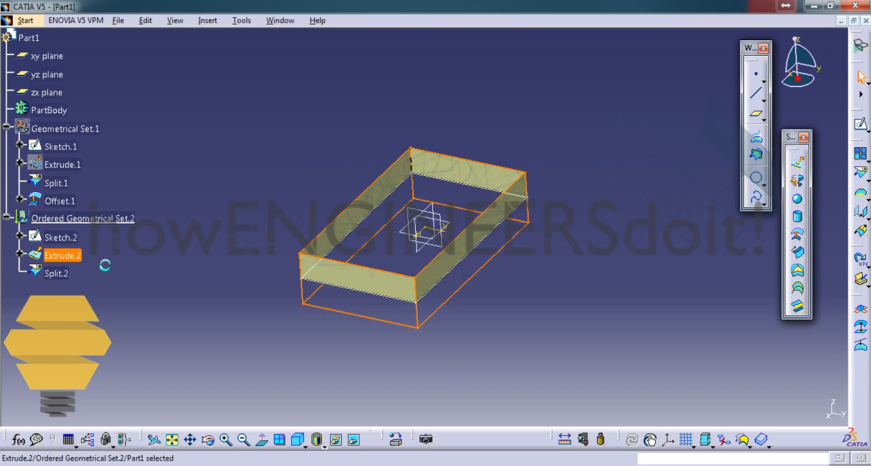
pyautogui.click(104, 264)
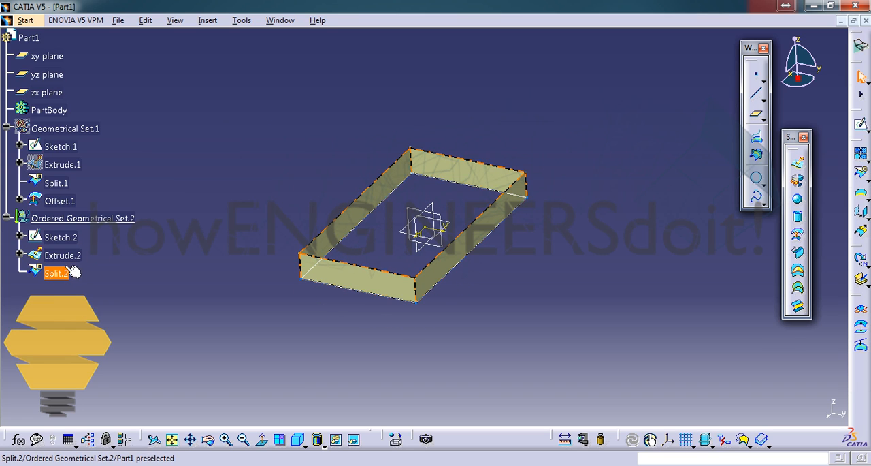
pyautogui.click(68, 147)
pyautogui.click(106, 158)
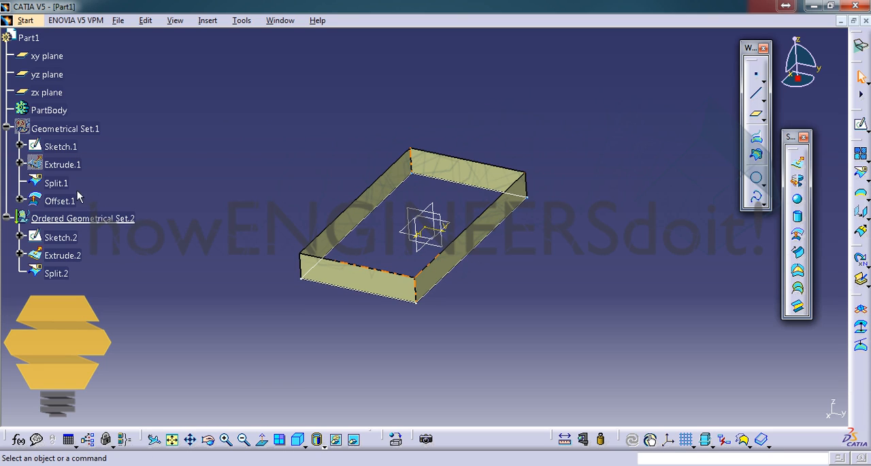
pyautogui.click(63, 183)
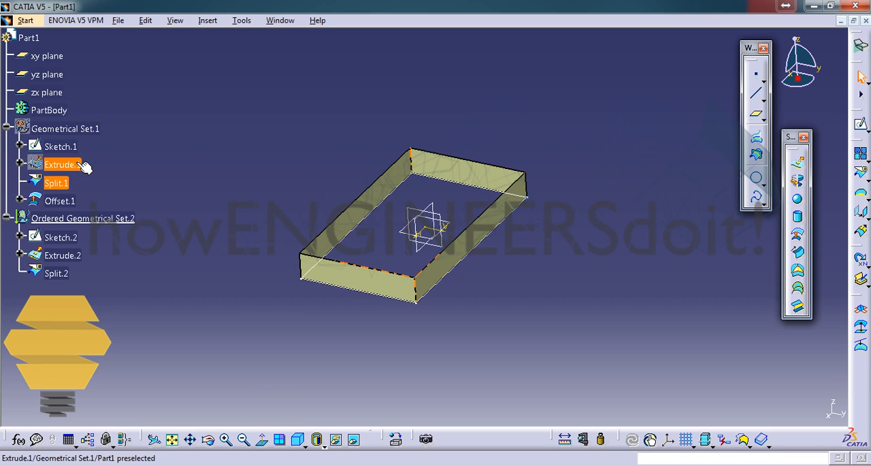
pyautogui.keyDown('ctrl'); pyautogui.click(62, 184); pyautogui.keyUp('ctrl')
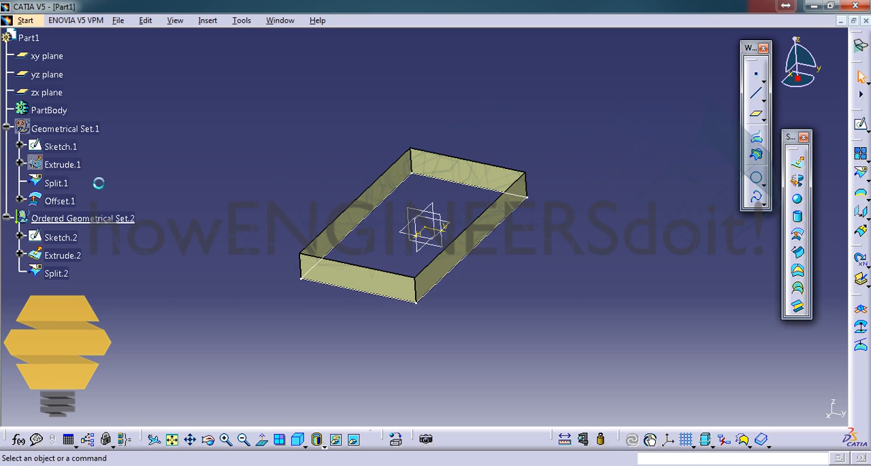
pyautogui.click(66, 165)
pyautogui.click(157, 199)
# Show Geometrical Set.1 alongside the ordered set and compare its Extrude.1 surface with Extrude.2 in the model
pyautogui.click(99, 130)
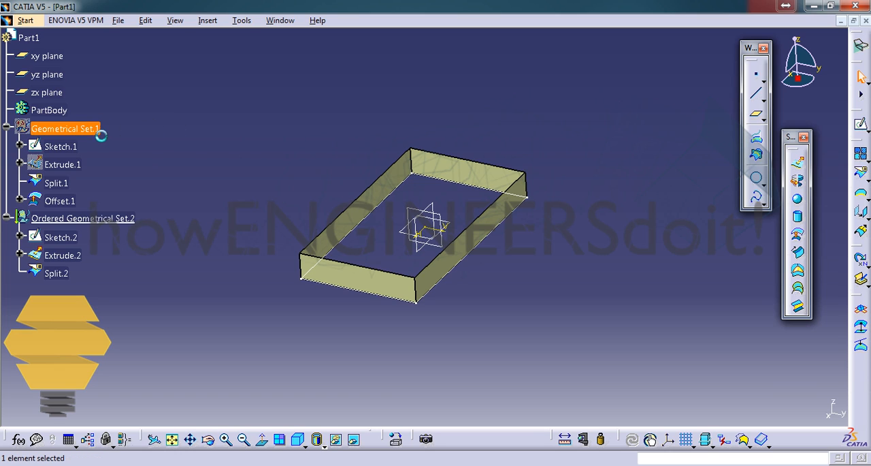
pyautogui.press('space')
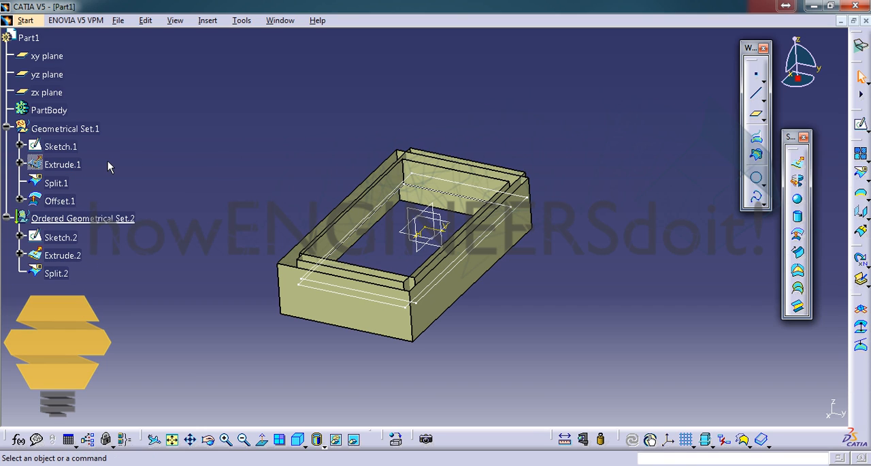
pyautogui.click(73, 167)
pyautogui.click(71, 261)
pyautogui.moveTo(341, 177); pyautogui.dragTo(359, 195, button='middle')
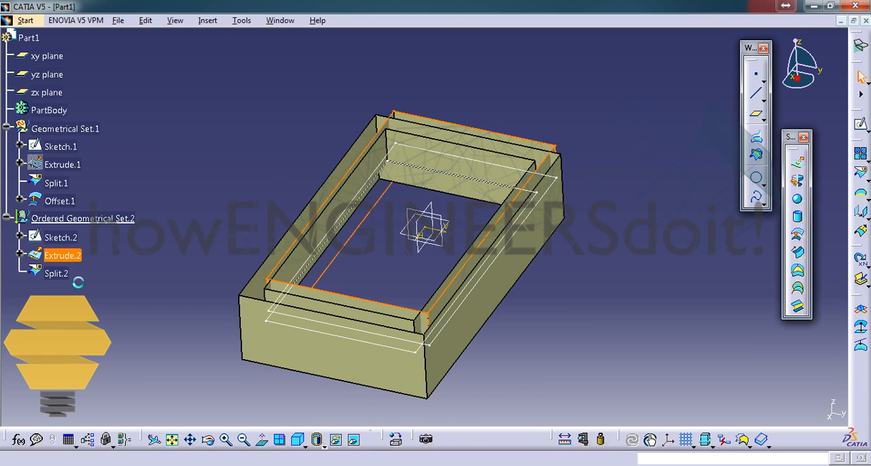
pyautogui.click(79, 260)
pyautogui.moveTo(345, 256); pyautogui.dragTo(368, 190, button='middle')
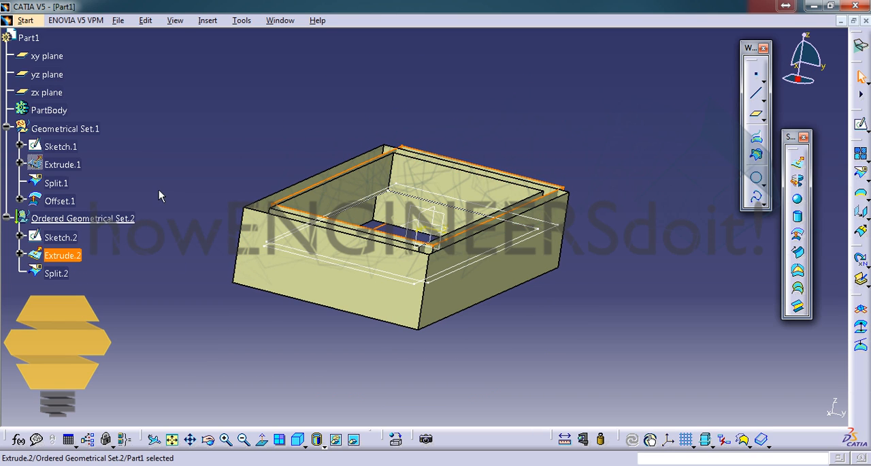
pyautogui.moveTo(159, 196); pyautogui.dragTo(158, 229, button='middle')
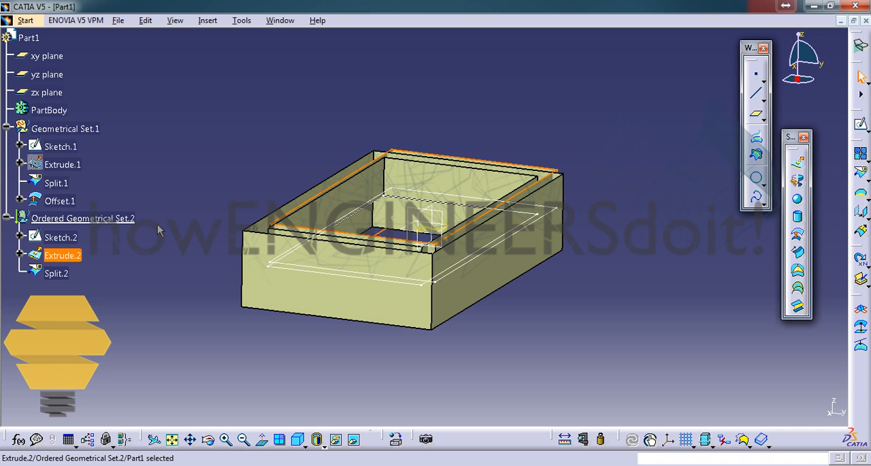
pyautogui.click(166, 194)
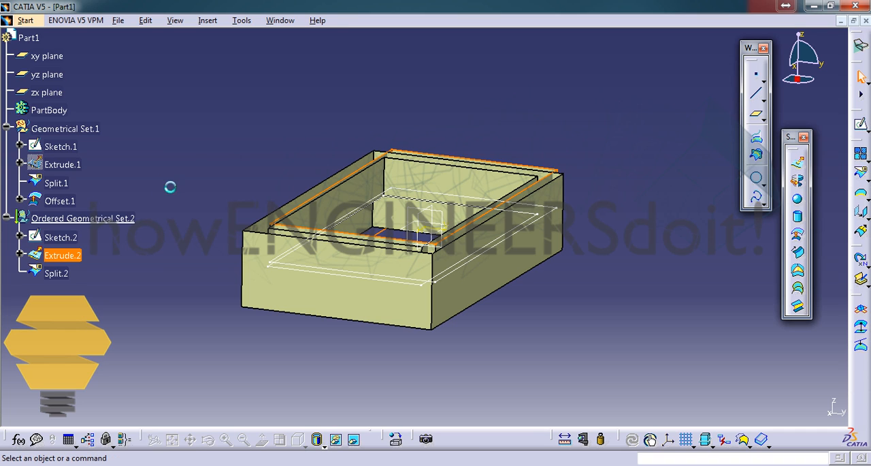
# Reorder the children of Geometrical Set.1 so that Offset.1 sits directly after Sketch.1, ahead of Extrude.1
pyautogui.click(96, 135)
pyautogui.rightClick(89, 131)
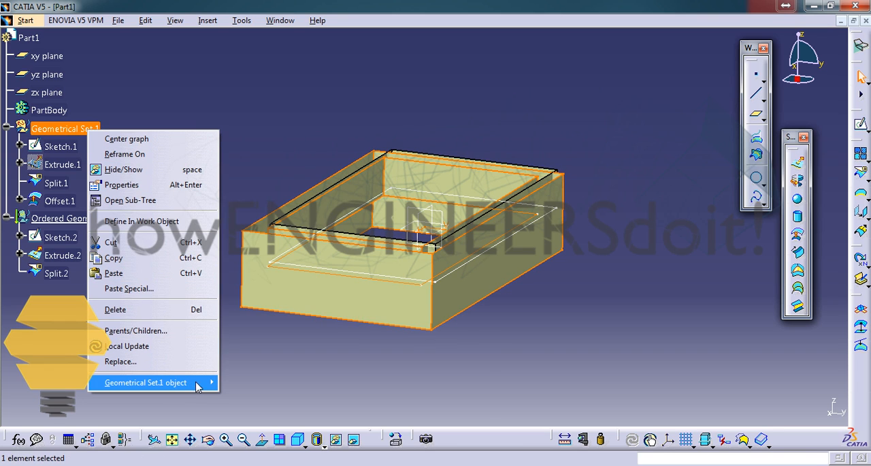
pyautogui.moveTo(197, 382)
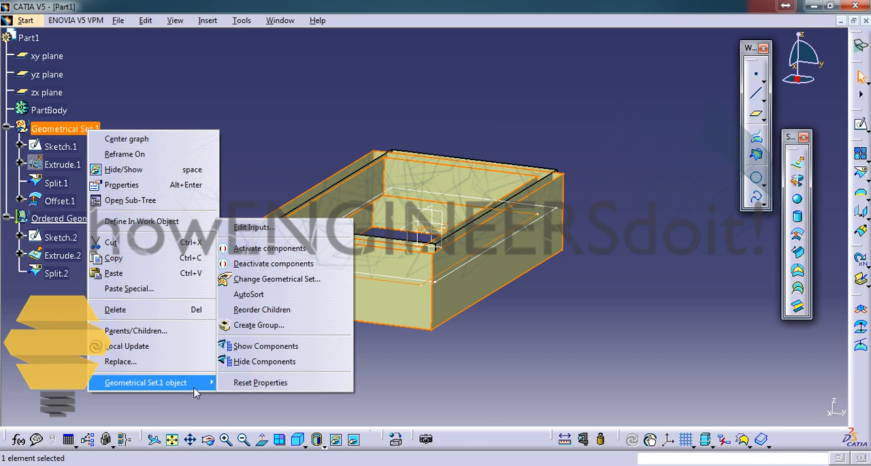
pyautogui.click(270, 311)
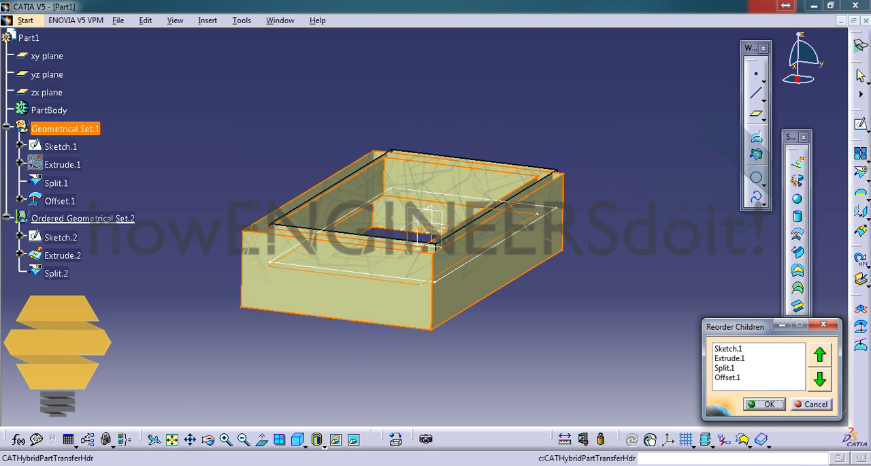
pyautogui.click(749, 377)
pyautogui.click(821, 360)
pyautogui.click(821, 358)
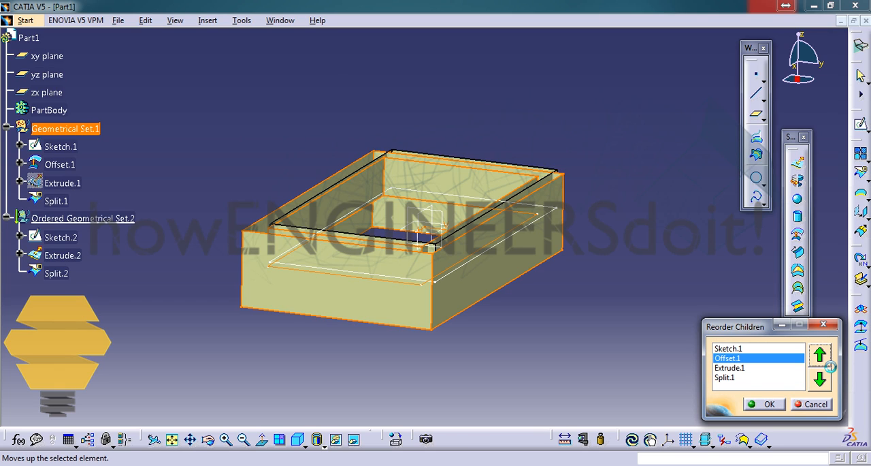
pyautogui.click(821, 379)
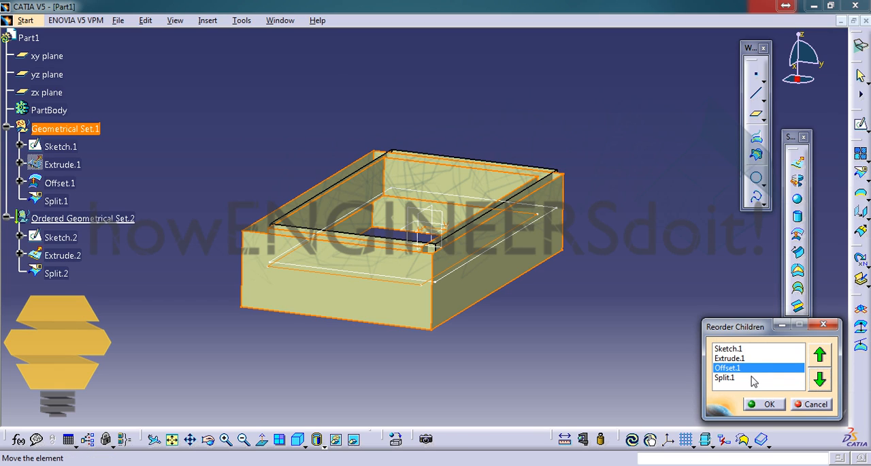
pyautogui.click(821, 356)
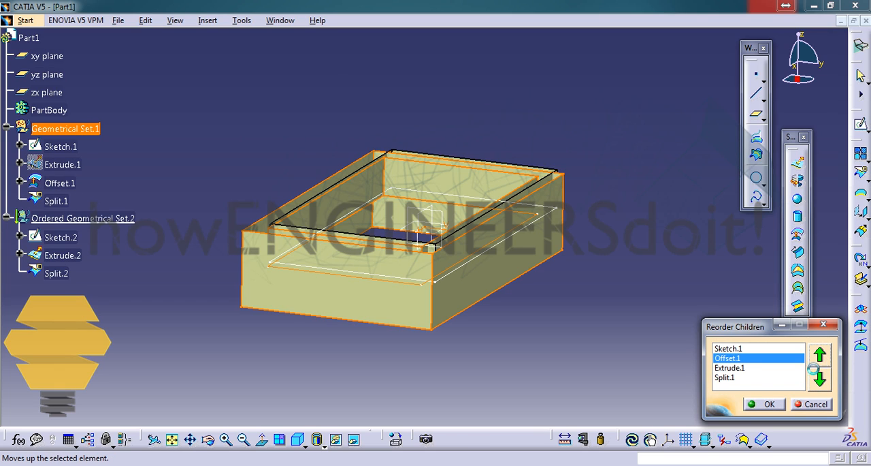
pyautogui.click(768, 404)
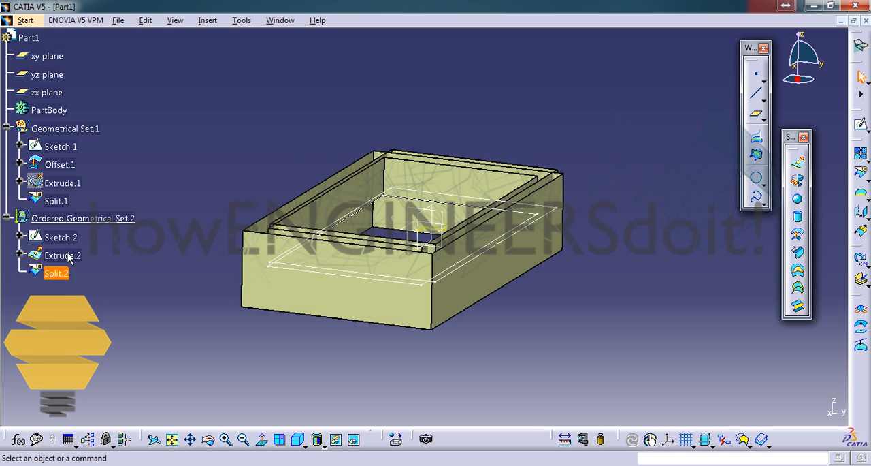
# Try to reorder the children of Ordered Geometrical Set.2 by moving Split.2 above Extrude.2
pyautogui.rightClick(114, 219)
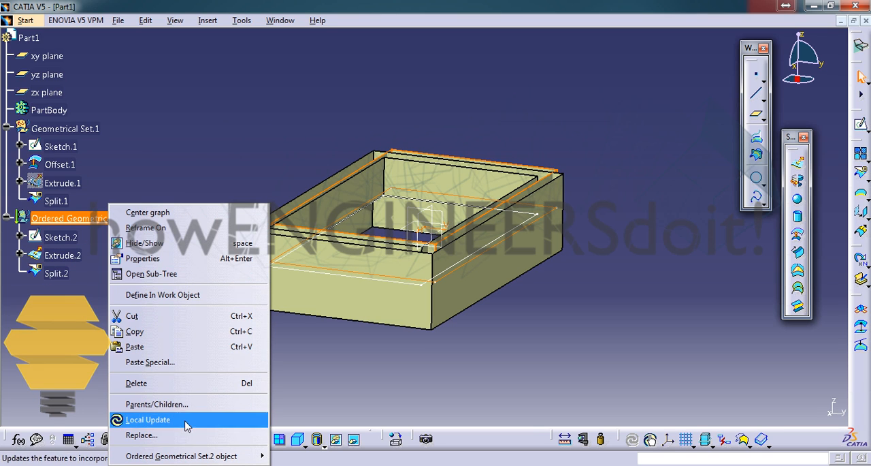
pyautogui.moveTo(233, 456)
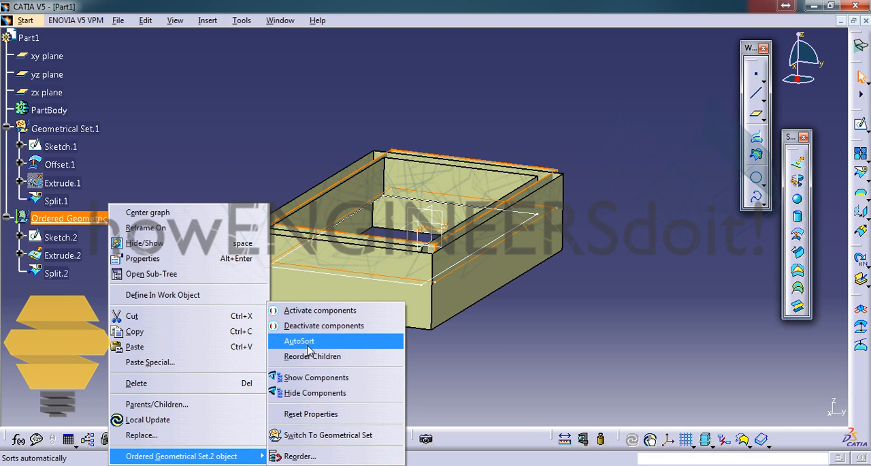
pyautogui.click(319, 357)
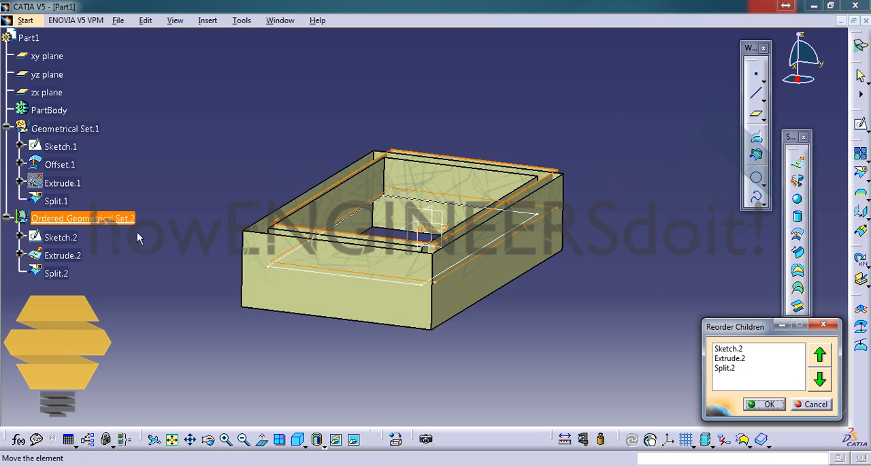
pyautogui.click(749, 368)
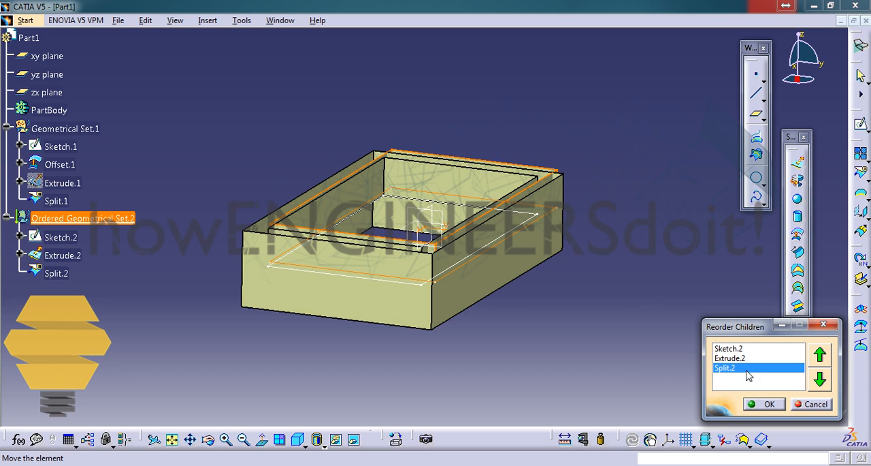
pyautogui.click(820, 357)
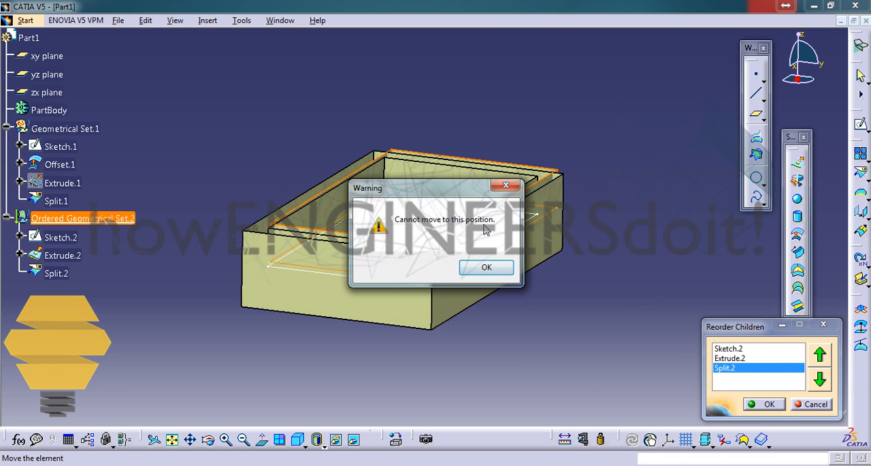
pyautogui.click(487, 268)
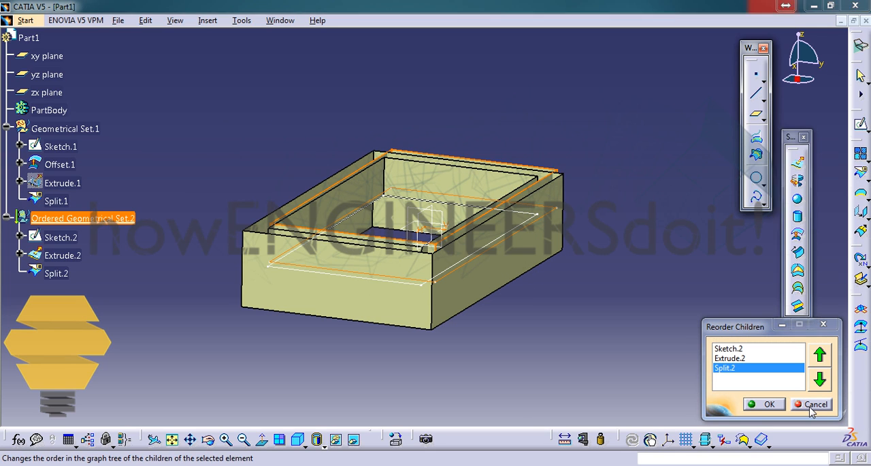
pyautogui.click(814, 403)
# Hide Ordered Geometrical Set.2 and highlight the contents of Geometrical Set.1 on their own
pyautogui.moveTo(344, 224); pyautogui.dragTo(311, 123, button='middle')
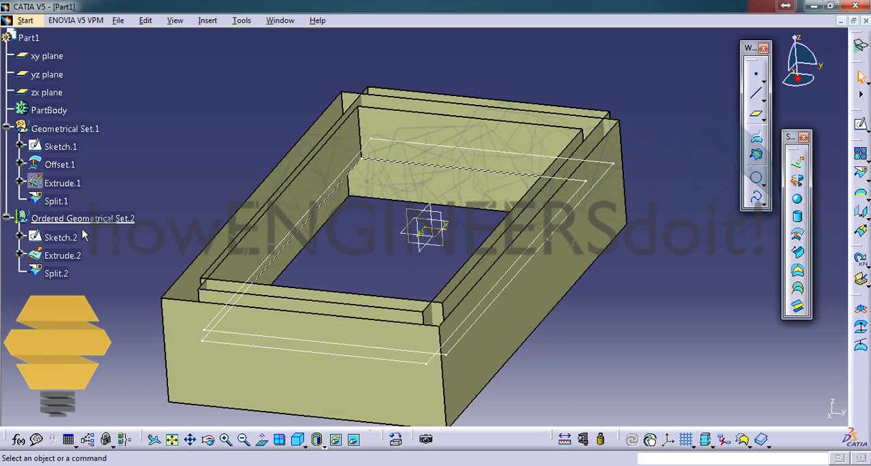
pyautogui.moveTo(277, 156); pyautogui.dragTo(126, 194, button='middle')
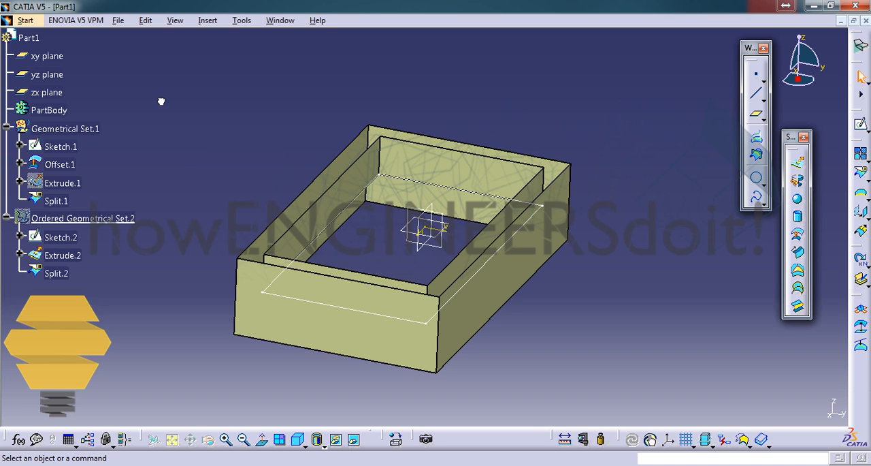
pyautogui.click(88, 122)
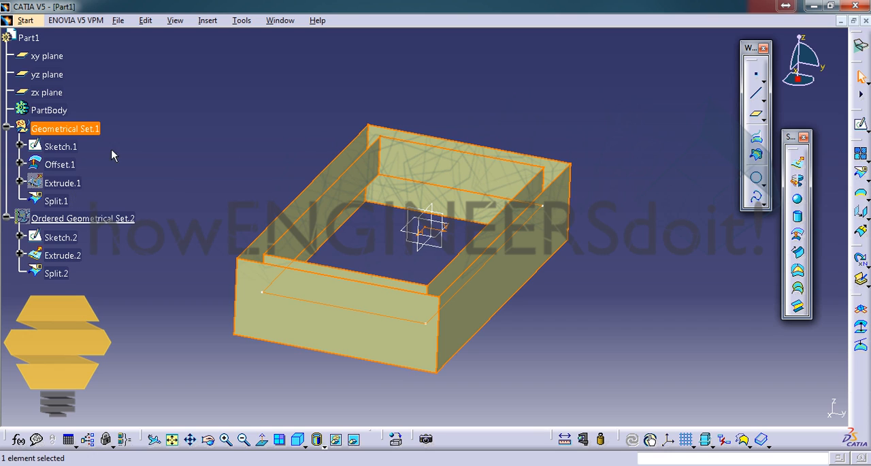
pyautogui.click(104, 177)
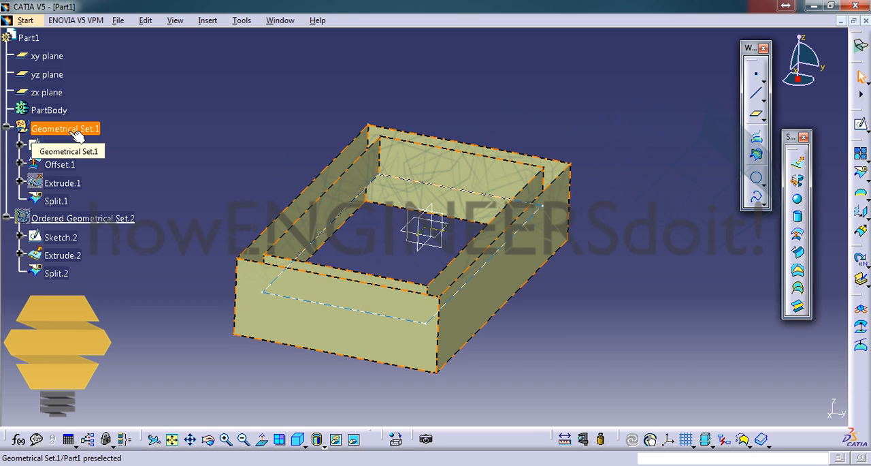
pyautogui.click(133, 166)
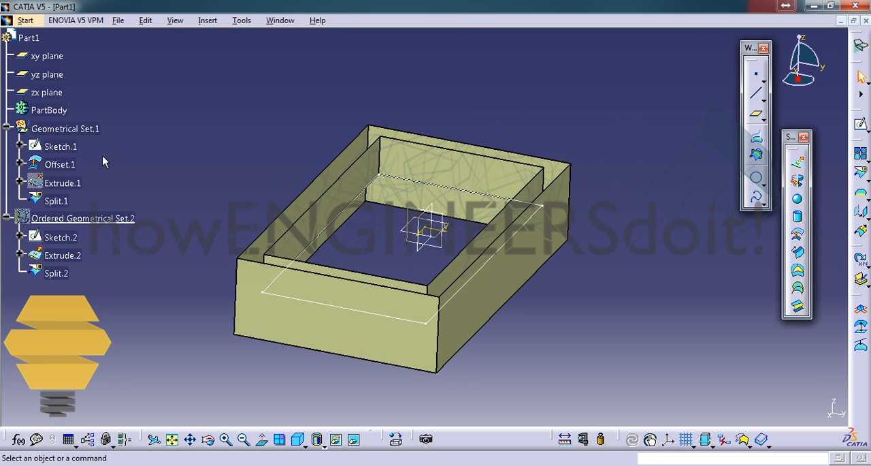
# Collapse Geometrical Set.1 in the tree and switch the display from it to Ordered Geometrical Set.2
pyautogui.click(20, 164)
pyautogui.click(20, 164)
pyautogui.click(7, 128)
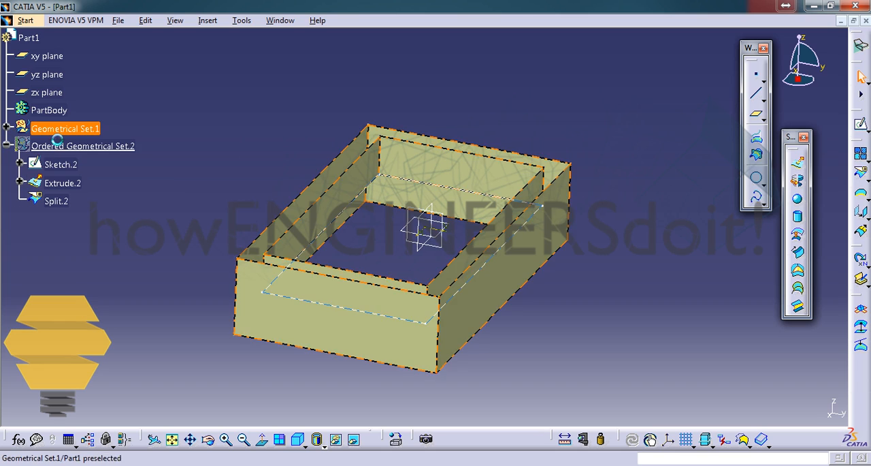
pyautogui.click(58, 131)
pyautogui.doubleClick(81, 147)
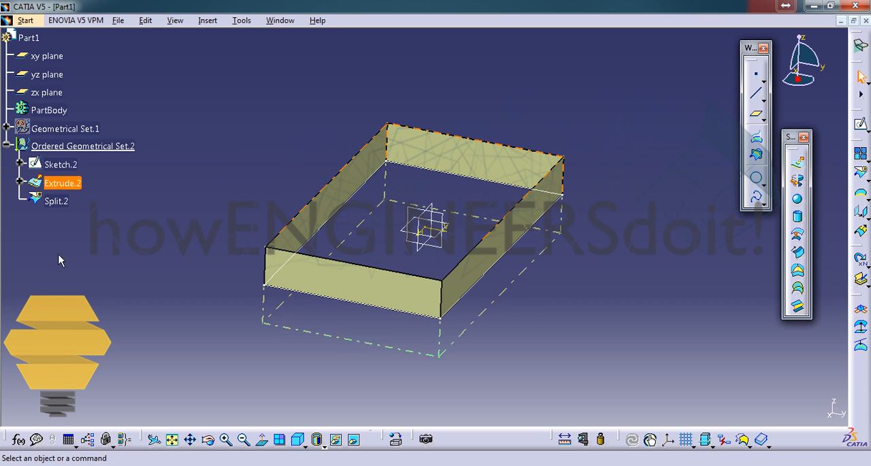
# Inspect Extrude.2 and Split.2 inside Ordered Geometrical Set.2 and collapse the set in the tree
pyautogui.doubleClick(76, 184)
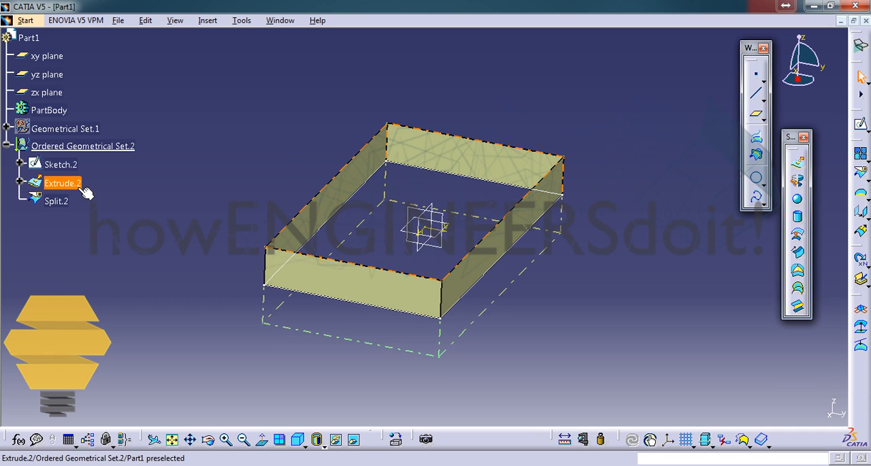
pyautogui.doubleClick(128, 148)
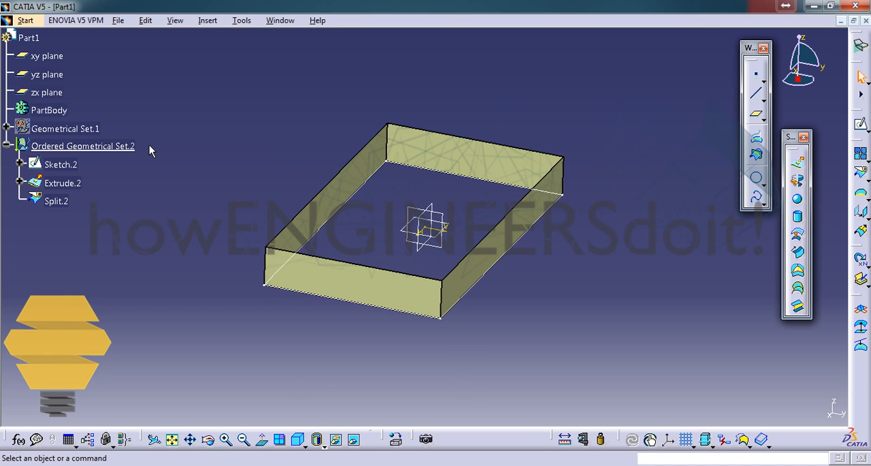
pyautogui.doubleClick(78, 184)
pyautogui.click(58, 201)
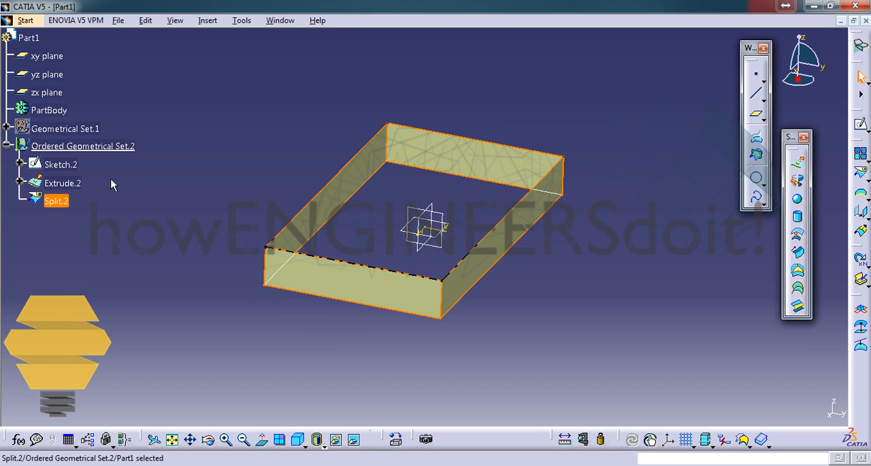
pyautogui.click(7, 146)
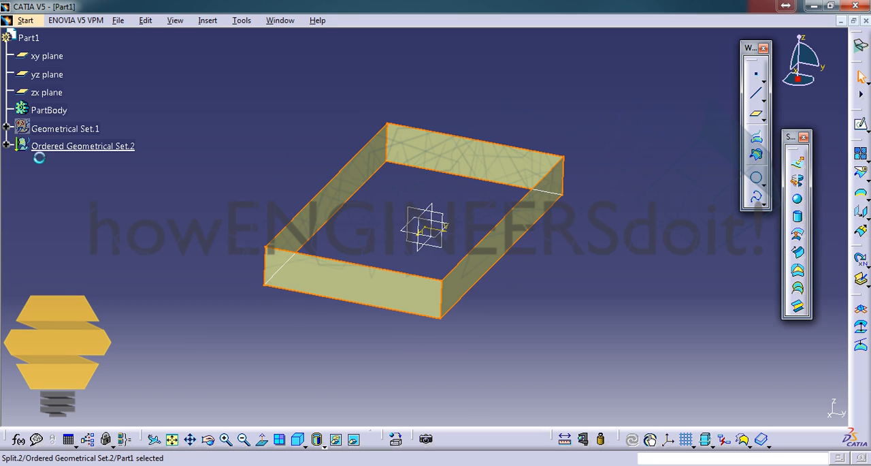
# Review the contents of Geometrical Set.1 and Ordered Geometrical Set.2 in turn, leaving both sets expanded in the tree
pyautogui.click(6, 128)
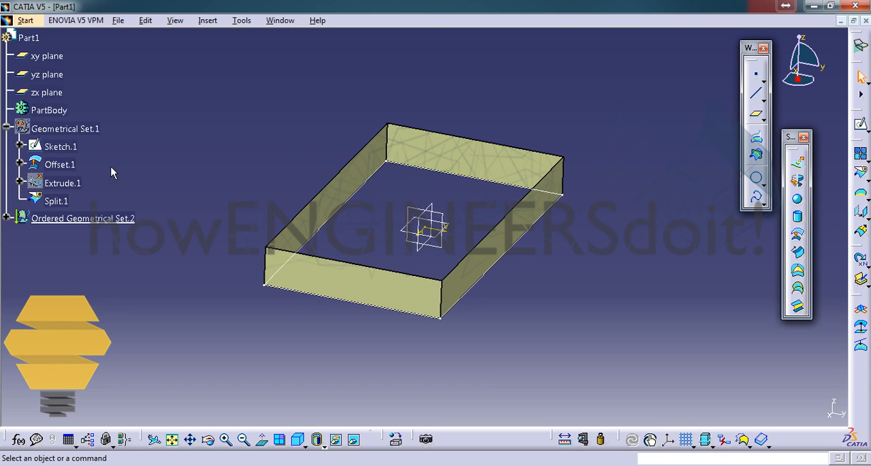
pyautogui.click(7, 128)
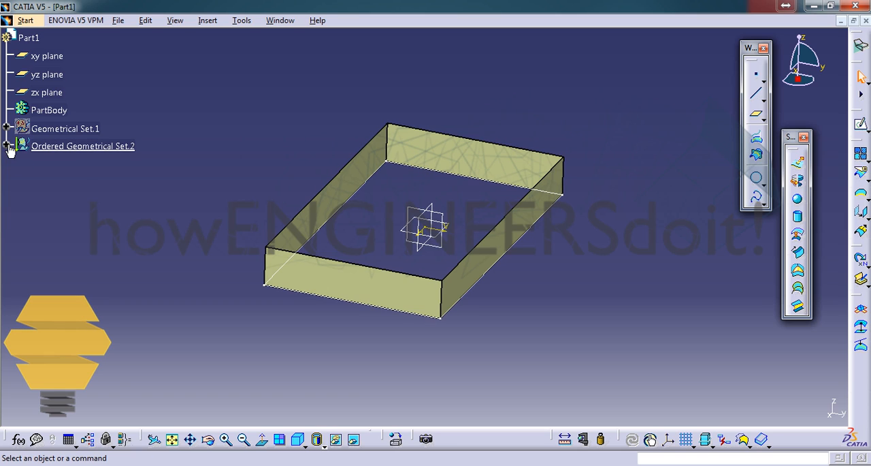
pyautogui.click(6, 146)
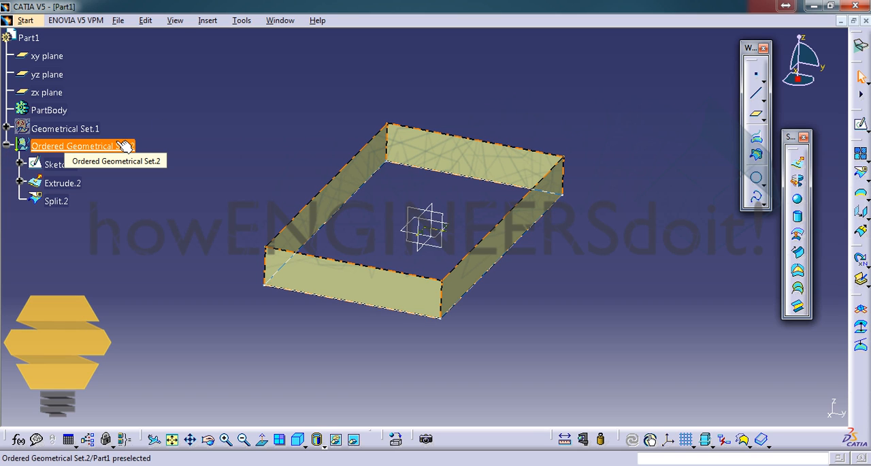
pyautogui.click(6, 145)
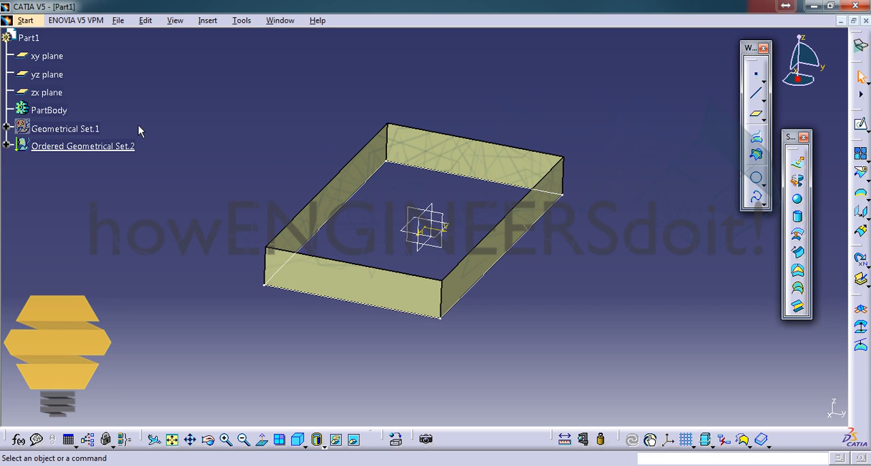
pyautogui.click(7, 146)
pyautogui.click(6, 128)
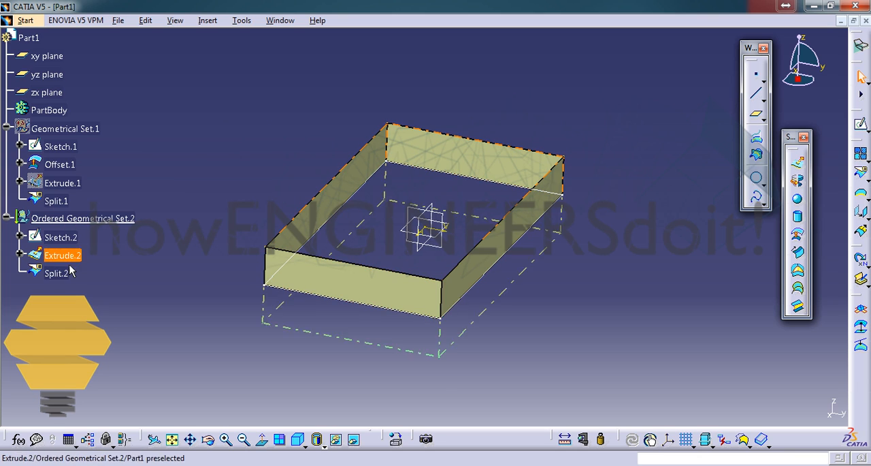
# Cut Split.2 from Ordered Geometrical Set.2 and paste it into Geometrical Set.1
pyautogui.click(60, 273)
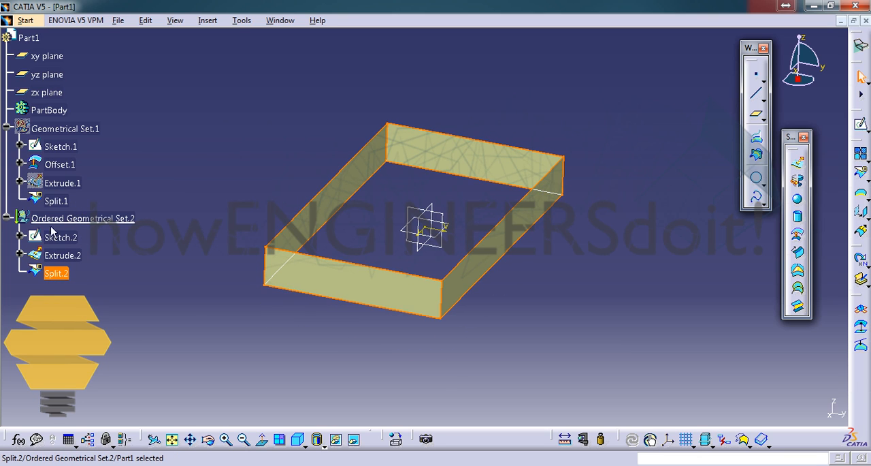
pyautogui.rightClick(54, 275)
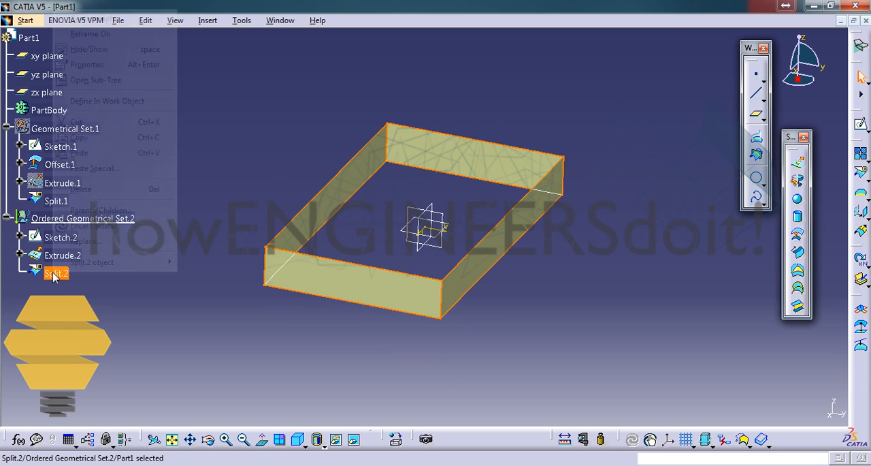
pyautogui.click(92, 123)
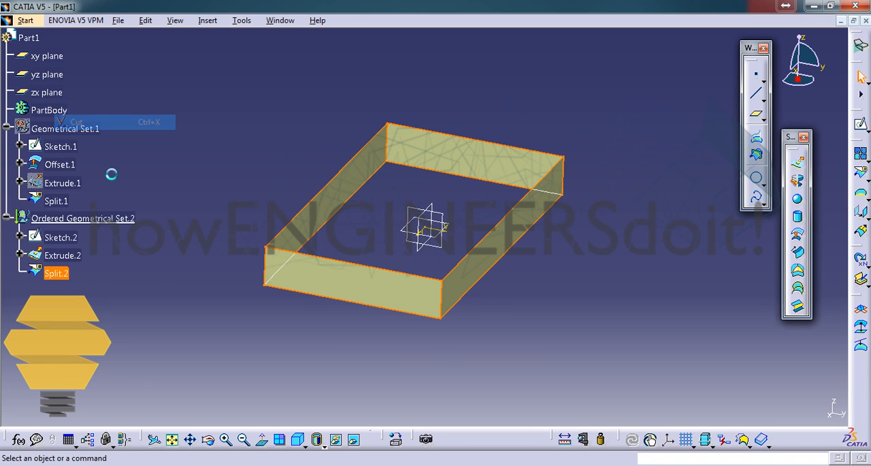
pyautogui.rightClick(63, 128)
pyautogui.click(88, 274)
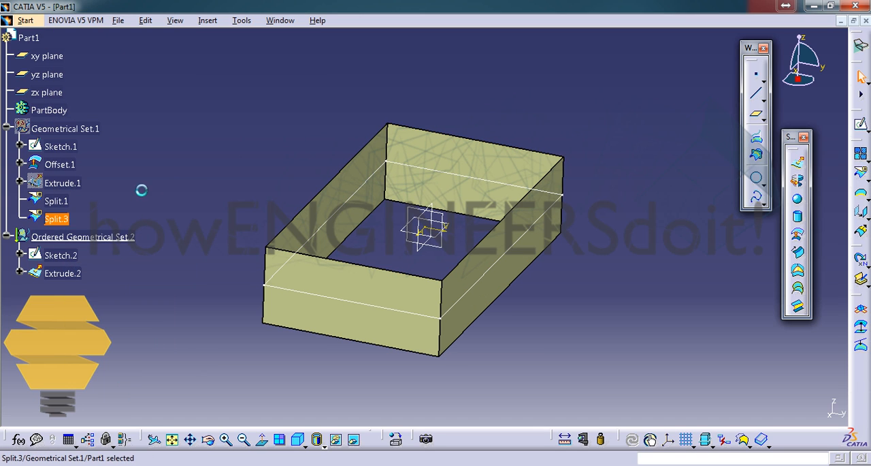
pyautogui.click(127, 202)
# Show Geometrical Set.1 and hide its Sketch.1, Offset.1 and Split.1, keeping the pasted split displayed
pyautogui.doubleClick(66, 220)
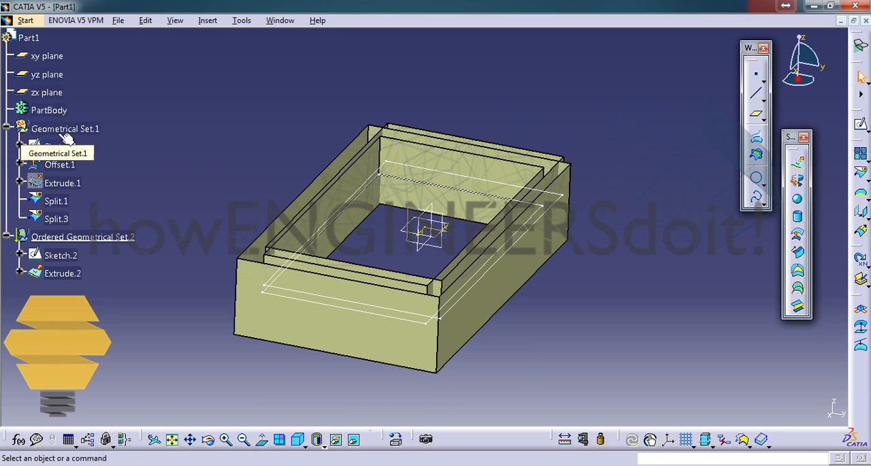
pyautogui.click(32, 147)
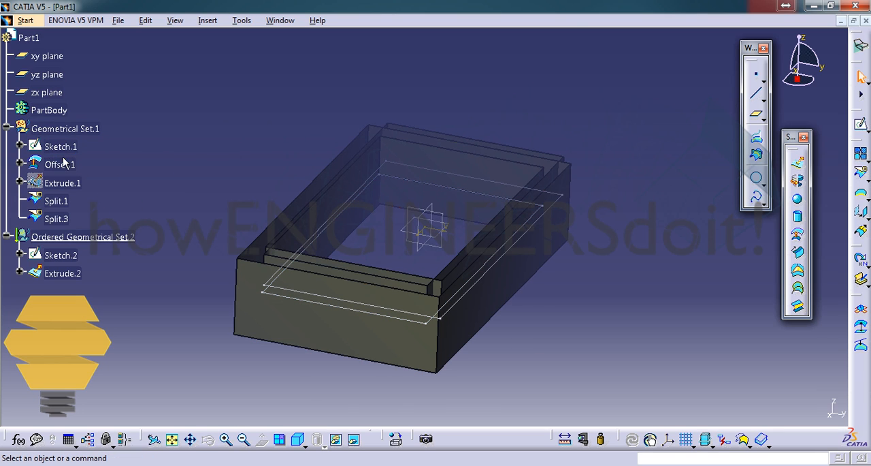
pyautogui.click(21, 155)
pyautogui.click(67, 147)
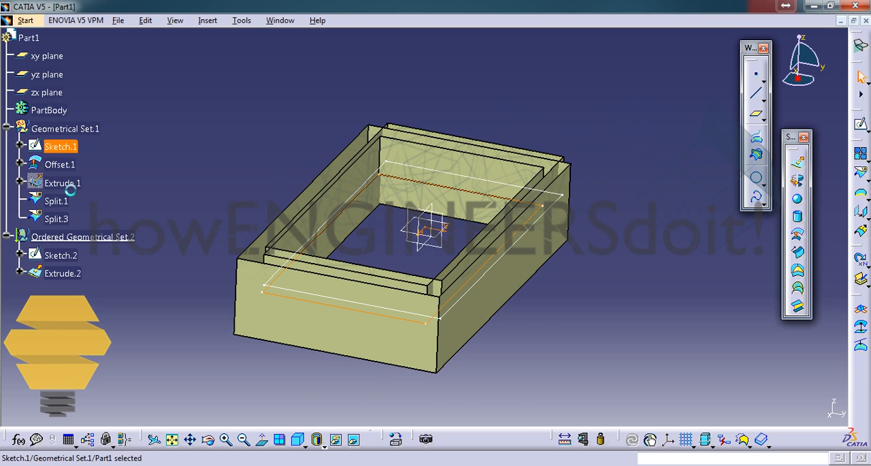
pyautogui.keyDown('ctrl'); pyautogui.click(73, 166); pyautogui.keyUp('ctrl')
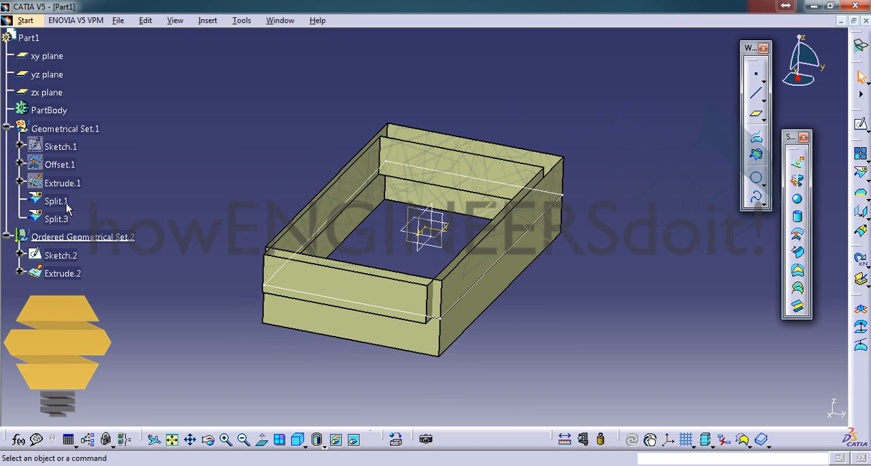
pyautogui.click(62, 207)
pyautogui.hotkey('ctrl', 'h')
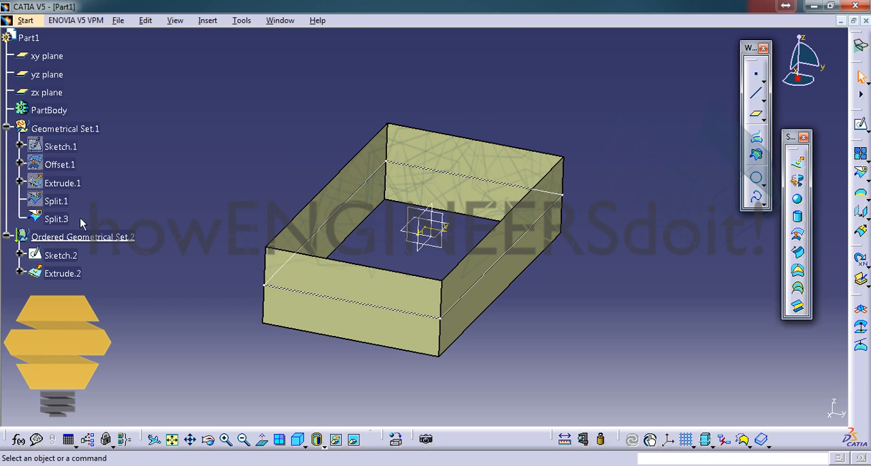
# Highlight Split.3 in Geometrical Set.1 and Extrude.2 in Ordered Geometrical Set.2 to compare their surfaces
pyautogui.click(64, 219)
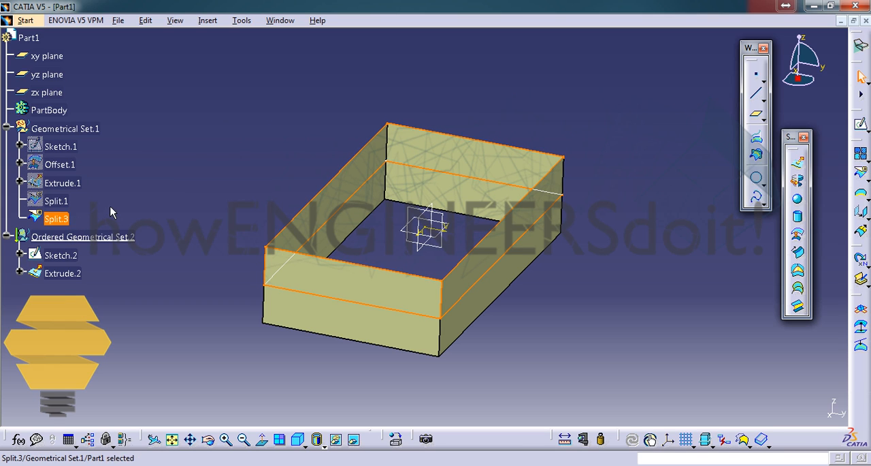
pyautogui.click(111, 206)
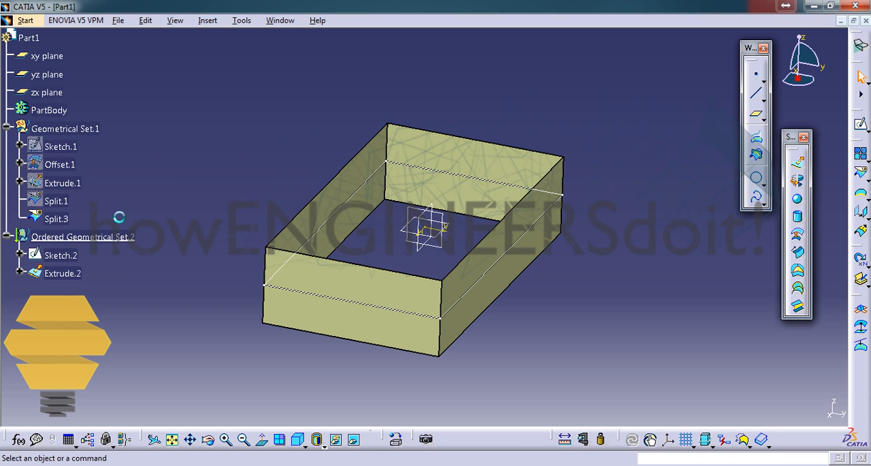
pyautogui.doubleClick(71, 276)
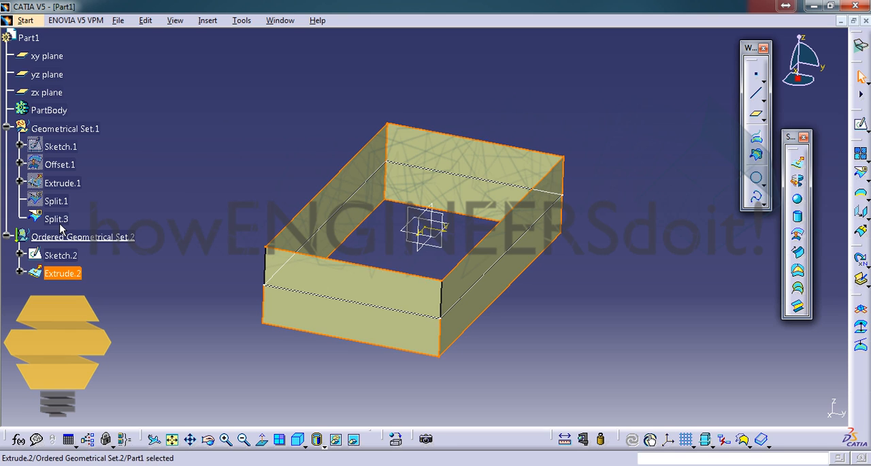
pyautogui.click(60, 221)
pyautogui.click(101, 218)
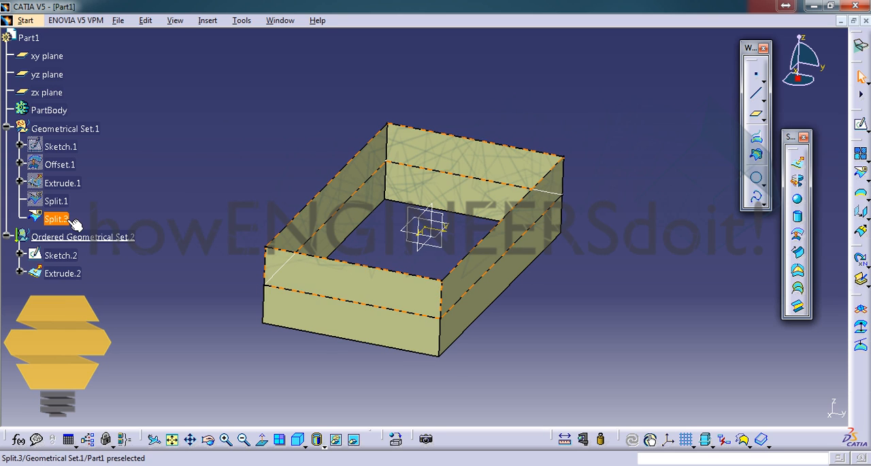
# Try to move Split.3 from Geometrical Set.1 into Ordered Geometrical Set.2 by cutting and pasting it
pyautogui.rightClick(74, 225)
pyautogui.click(96, 316)
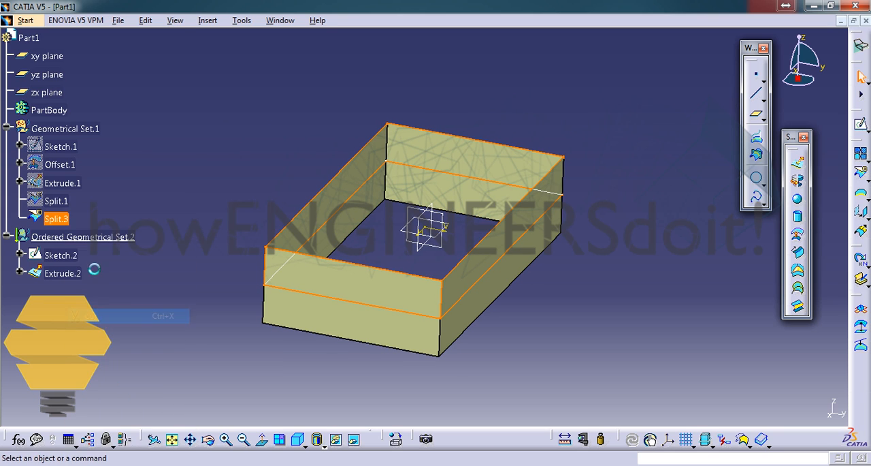
pyautogui.rightClick(87, 219)
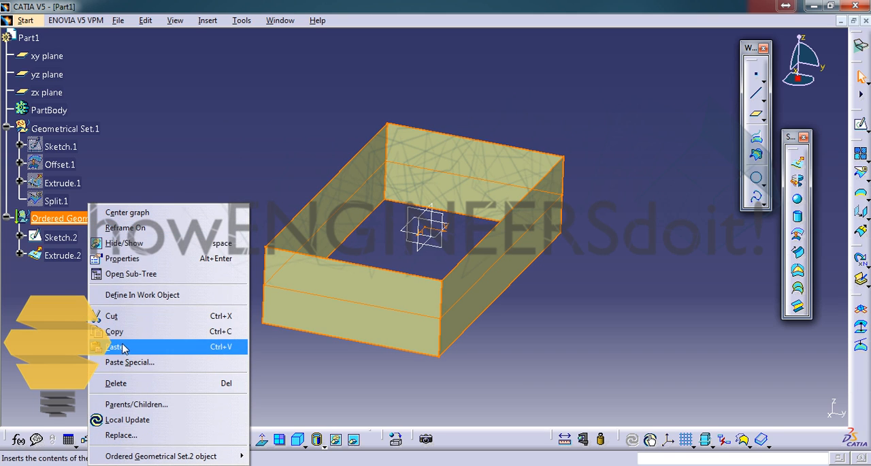
pyautogui.click(122, 348)
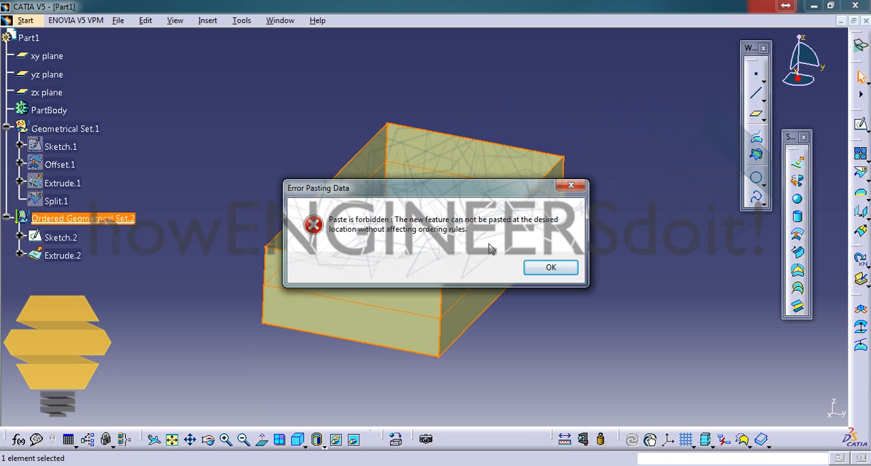
pyautogui.click(551, 267)
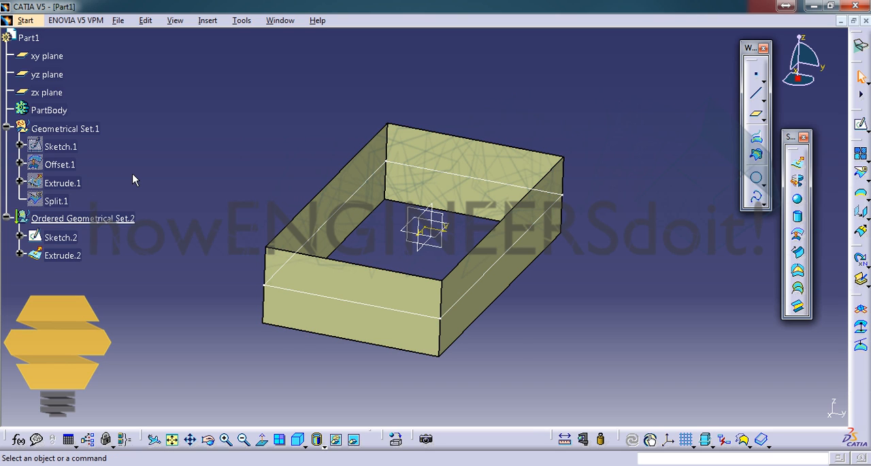
# Switch Ordered Geometrical Set.2 to a regular geometrical set and select the converted set in the tree
pyautogui.rightClick(92, 218)
pyautogui.moveTo(204, 456)
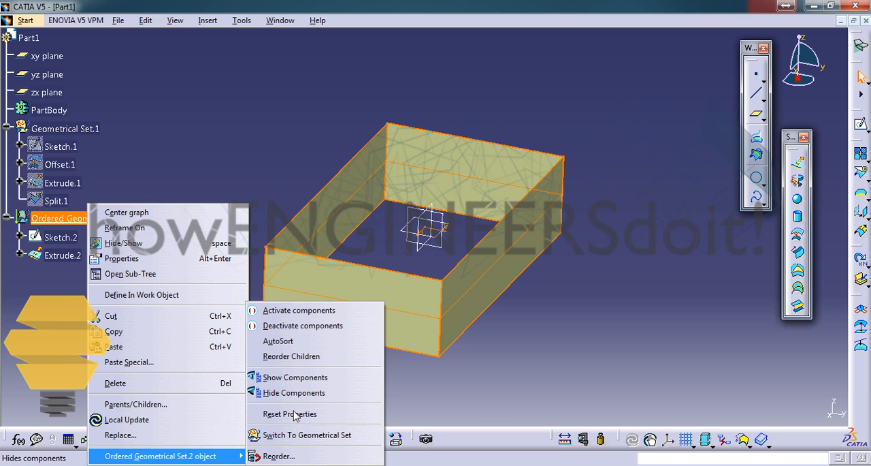
pyautogui.click(305, 436)
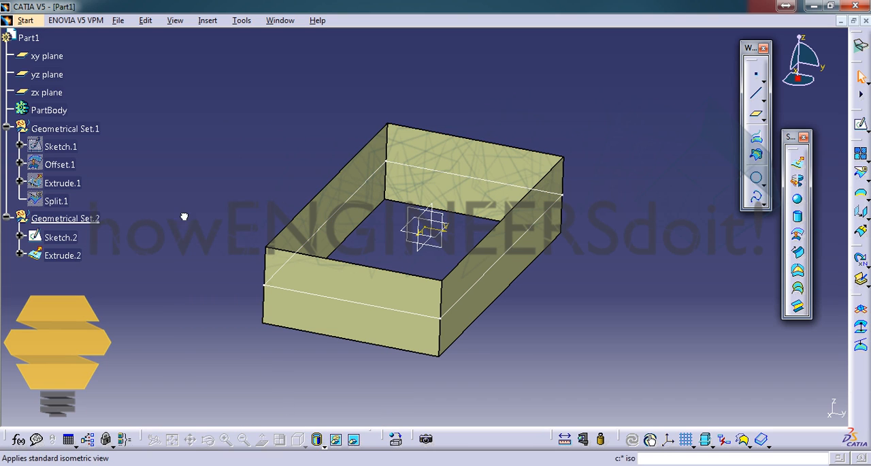
pyautogui.click(73, 217)
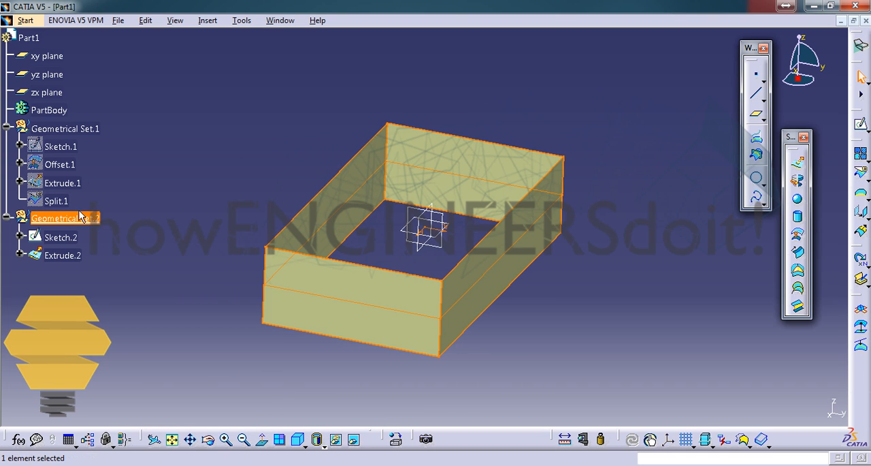
# Check which object commands are available for Geometrical Set.1, without applying any of them
pyautogui.click(87, 130)
pyautogui.rightClick(87, 129)
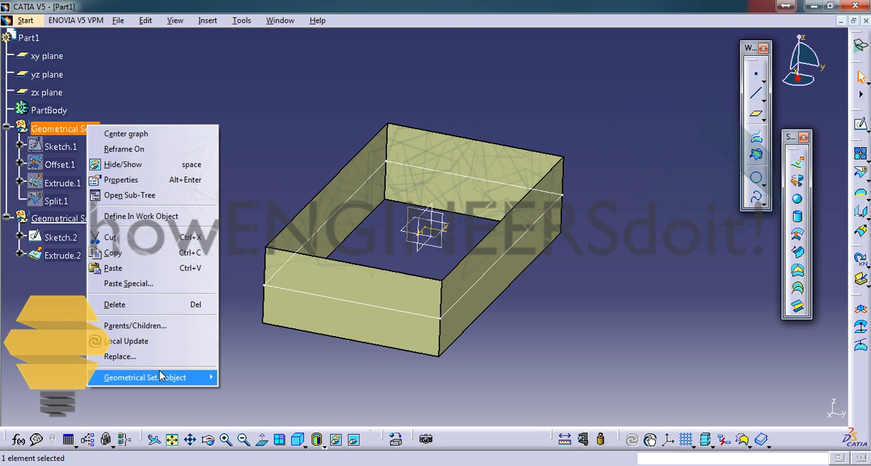
pyautogui.moveTo(164, 376)
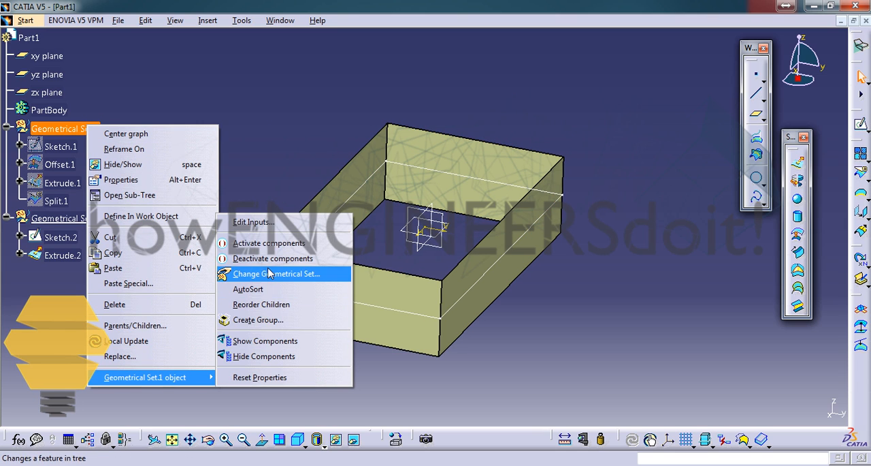
pyautogui.click(290, 120)
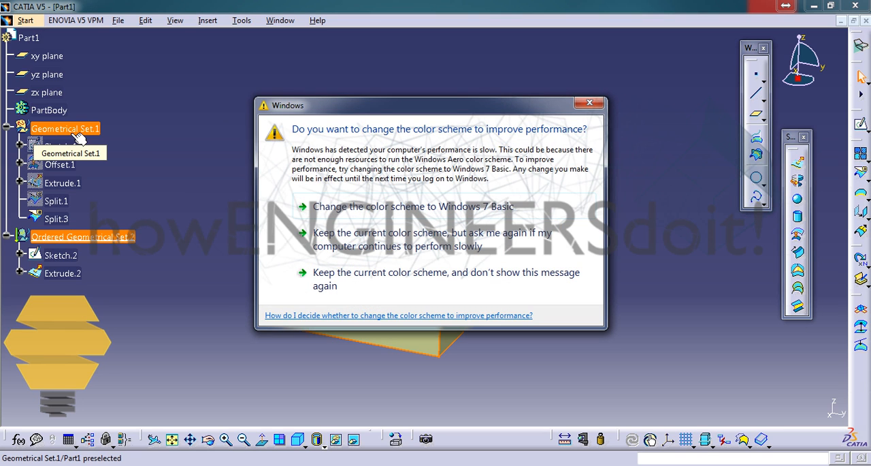
# Dismiss the Windows color scheme prompt without choosing an option and deselect Ordered Geometrical Set.2
pyautogui.click(590, 103)
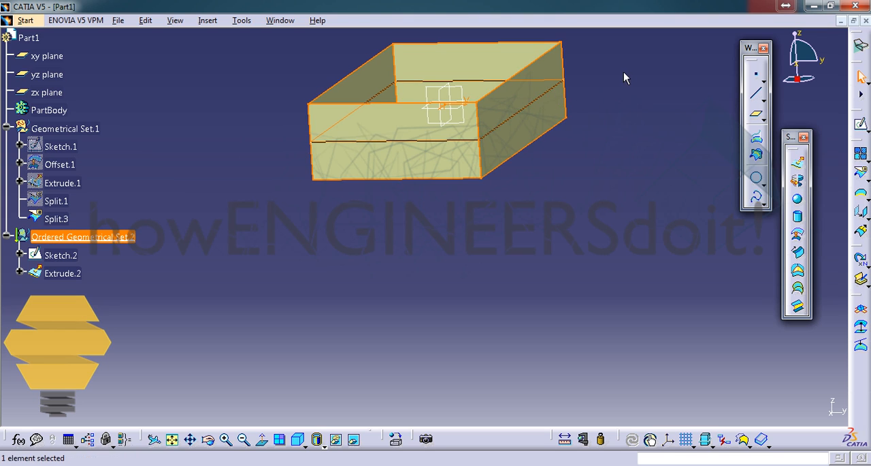
pyautogui.click(625, 73)
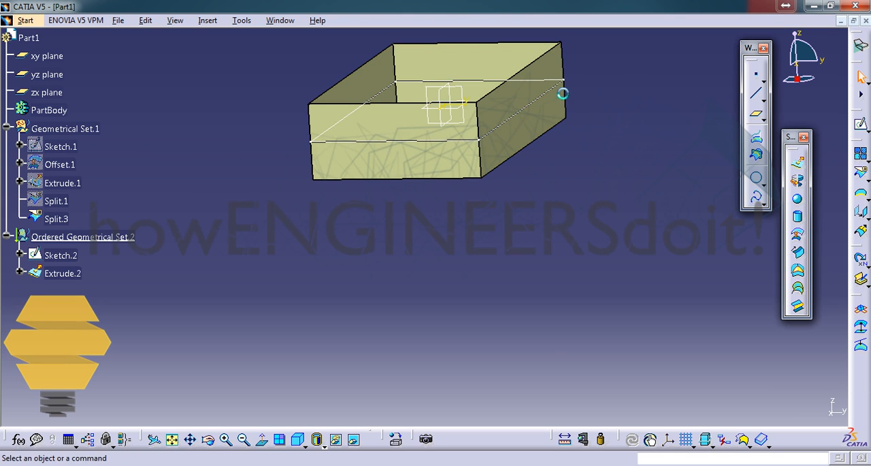
pyautogui.moveTo(554, 82)
pyautogui.mouseDown(button='middle')
pyautogui.moveTo(544, 110)
pyautogui.moveTo(591, 86)
pyautogui.moveTo(574, 105)
pyautogui.mouseUp(button='middle')
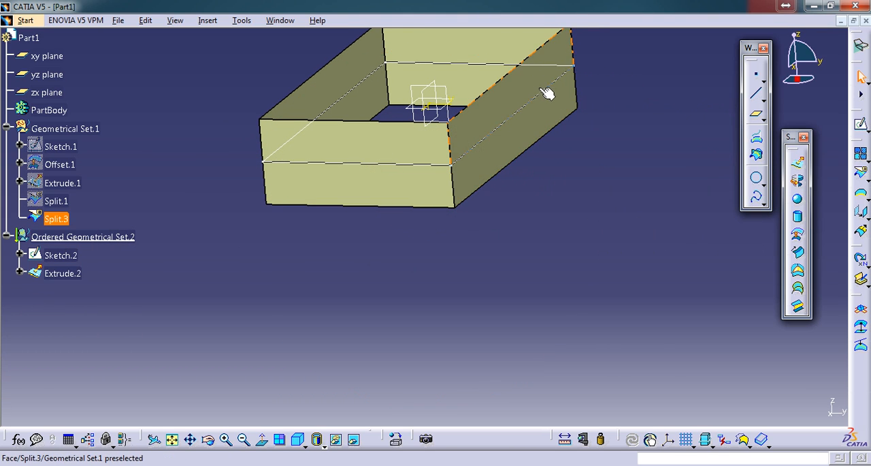